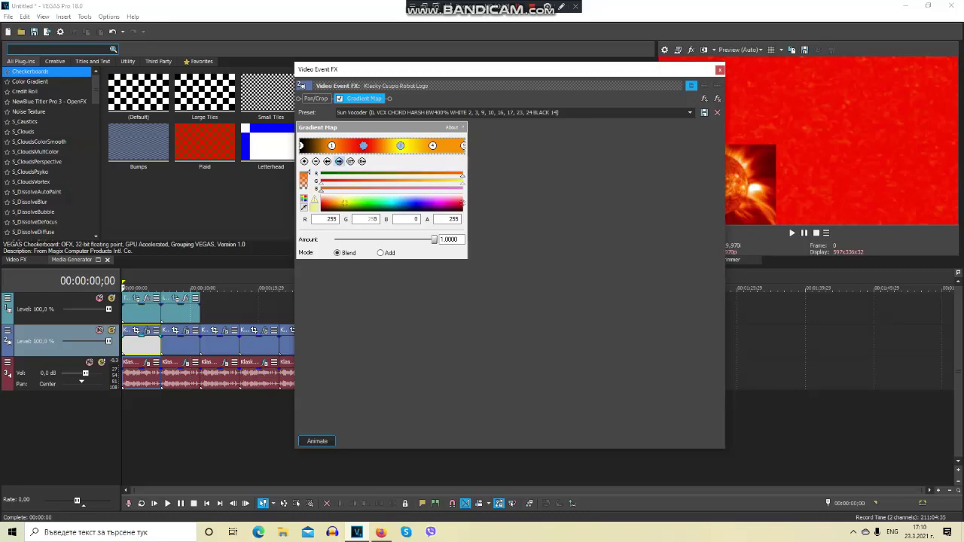
Step: Step through the remaining Gradient Map control points on the first clip to inspect their colours
click(339, 161)
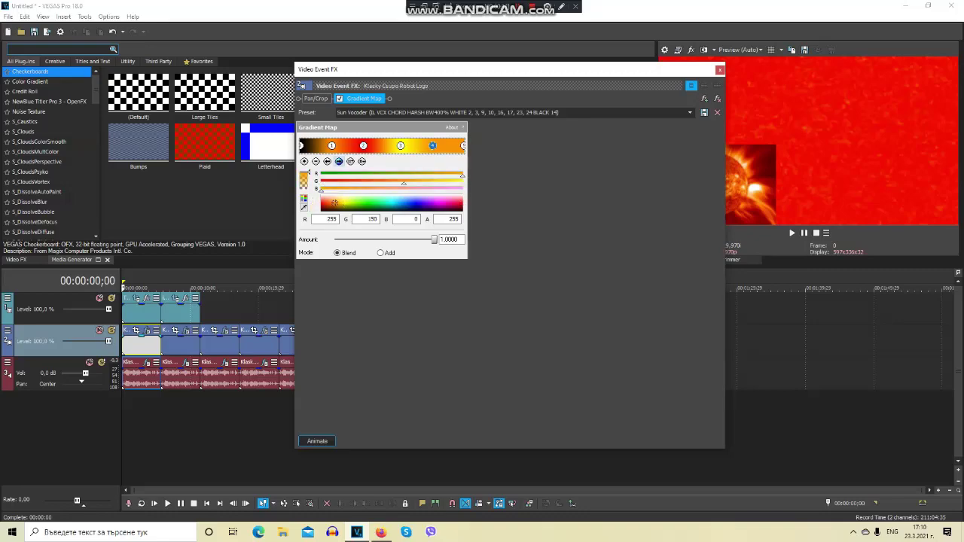
click(339, 161)
Step: Inspect the IL Vocodex settings on the first clip's audio event, then close both of its effect windows
click(146, 362)
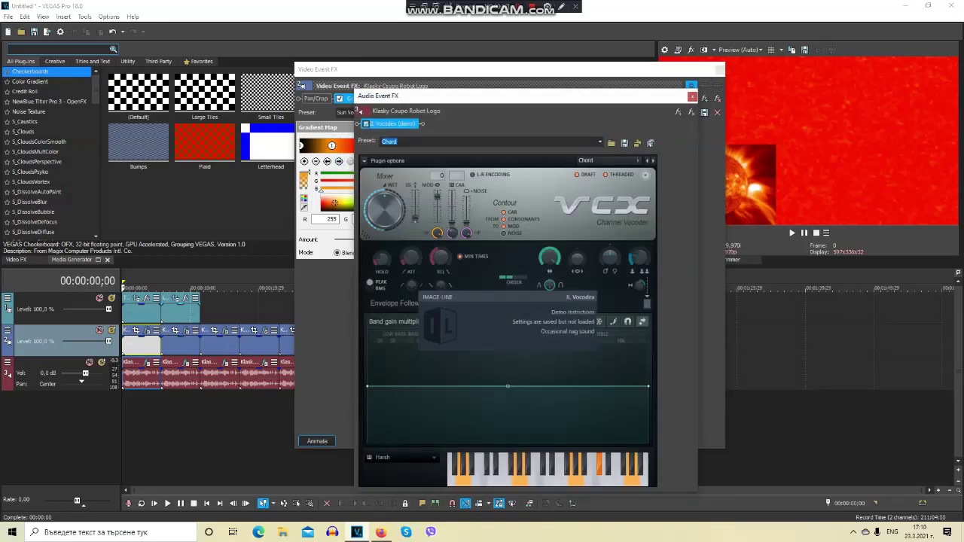
drag(470, 98, 125, 63)
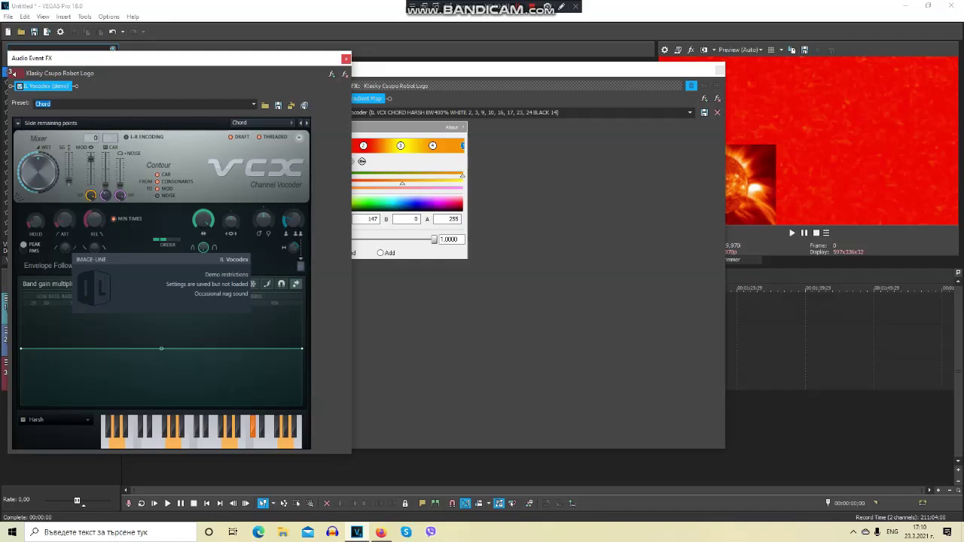
click(346, 58)
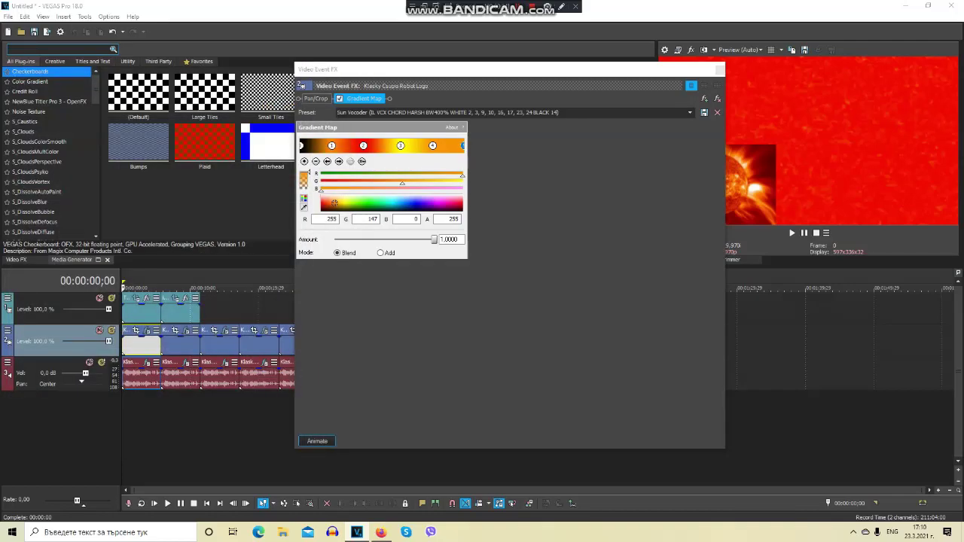
click(718, 69)
Step: Open the second clip's video effects and inspect the colour of each Gradient Map control point
click(172, 343)
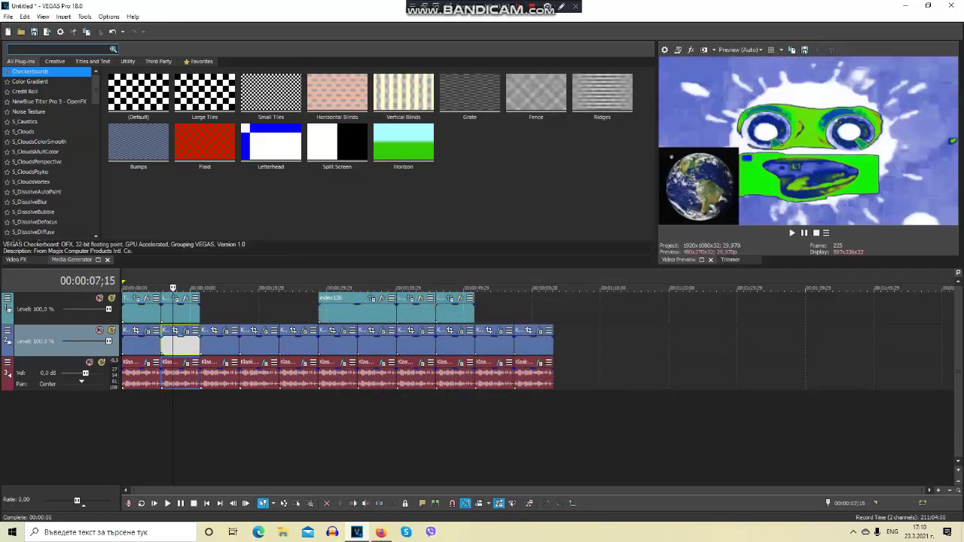
click(185, 331)
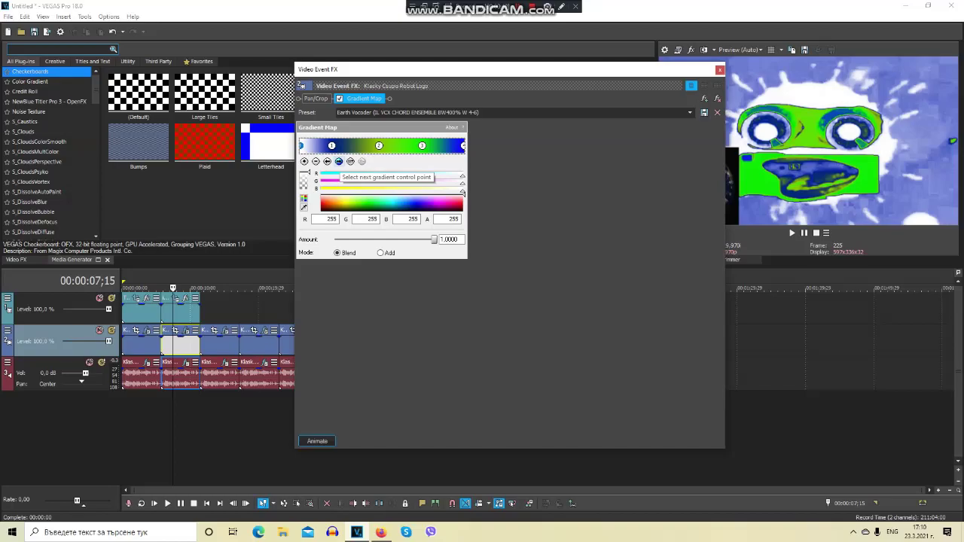
click(331, 145)
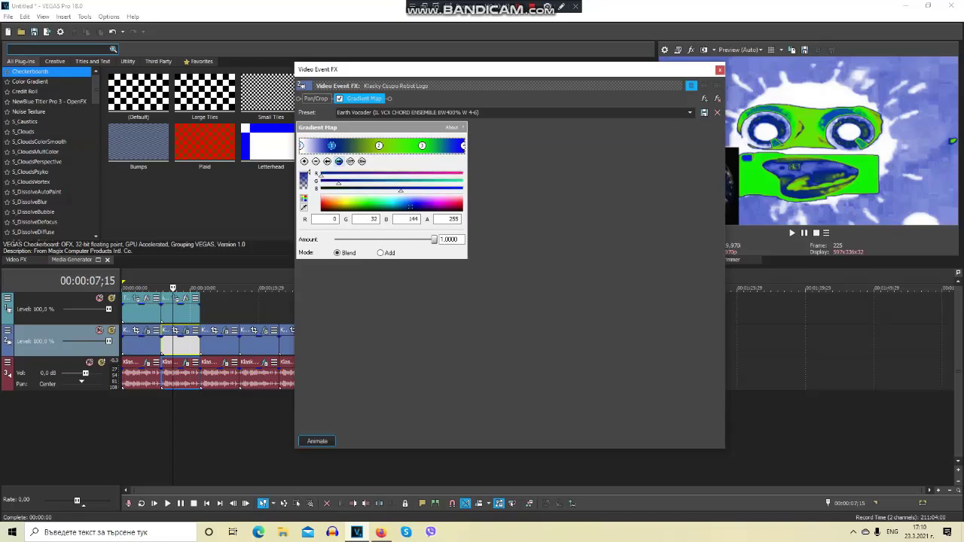
click(379, 145)
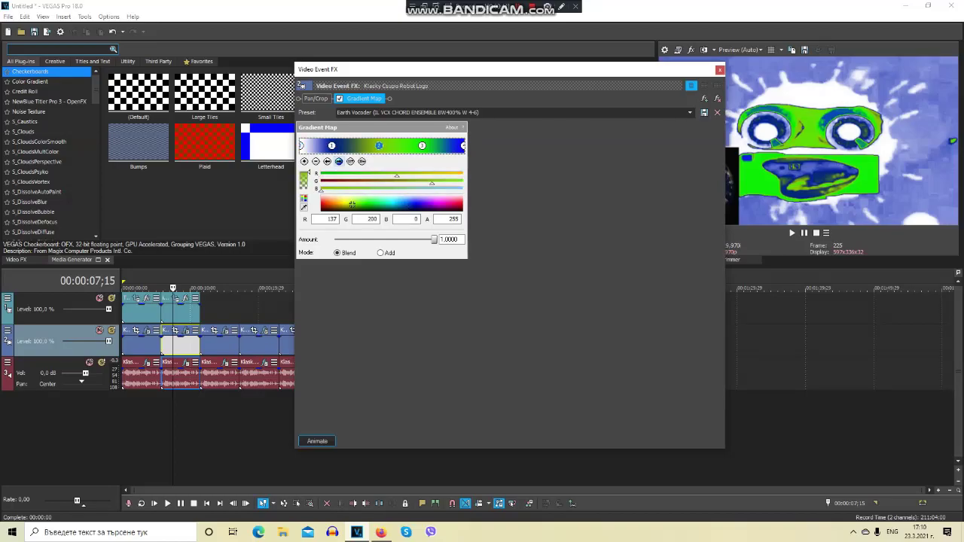
click(338, 161)
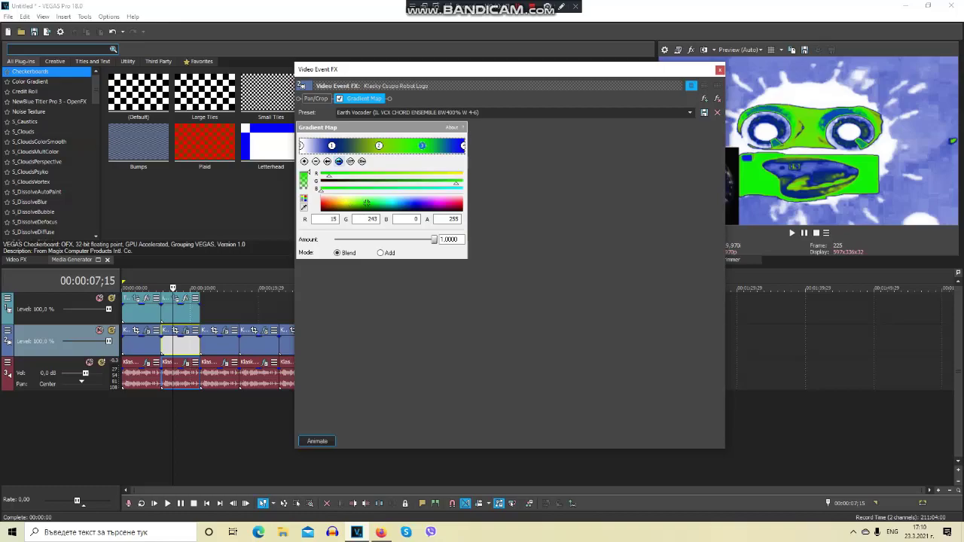
click(338, 161)
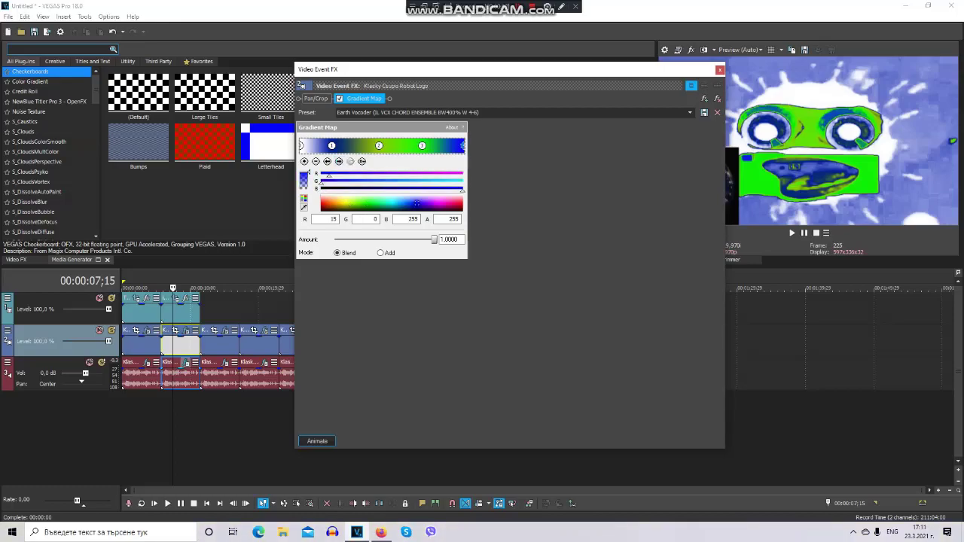
Step: Inspect the IL Vocodex settings on the second clip's audio event and close both of its effect windows
click(187, 363)
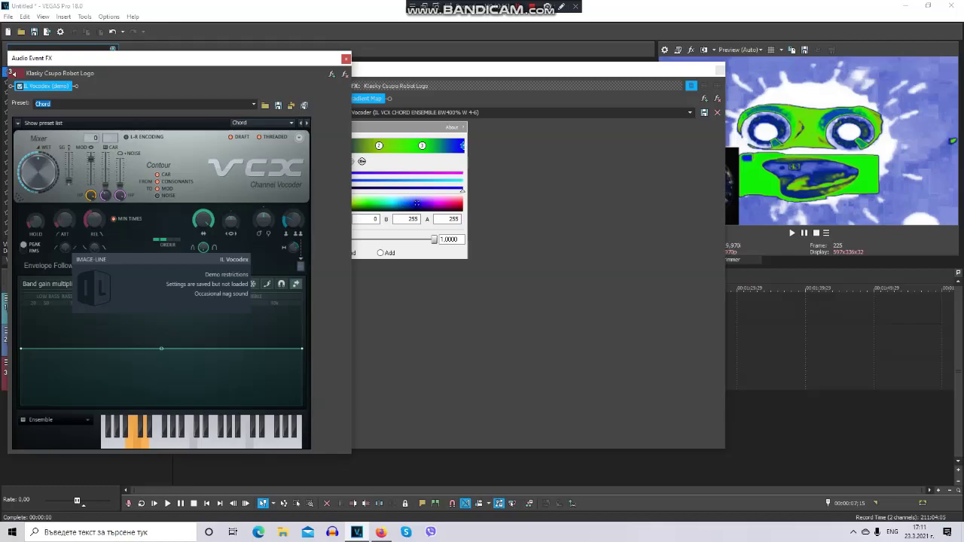
click(345, 58)
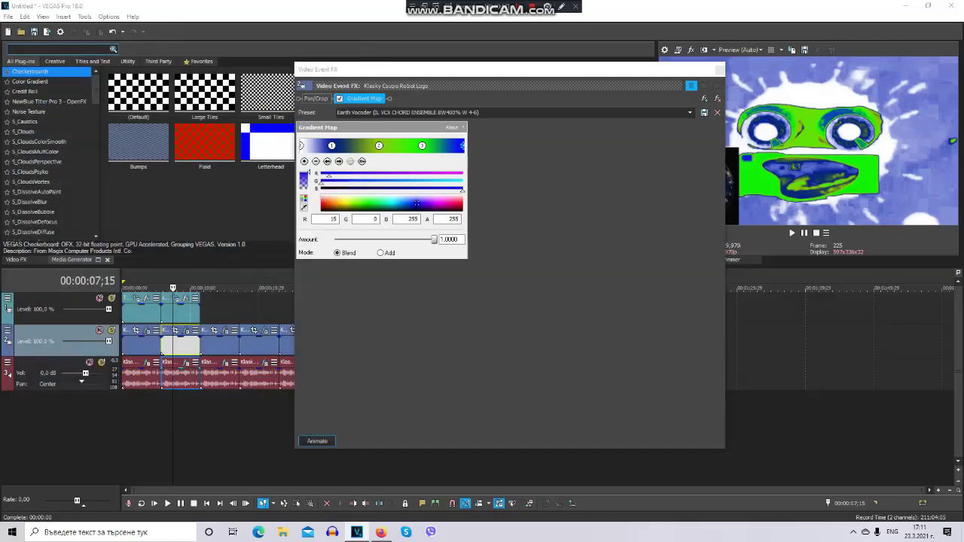
click(719, 69)
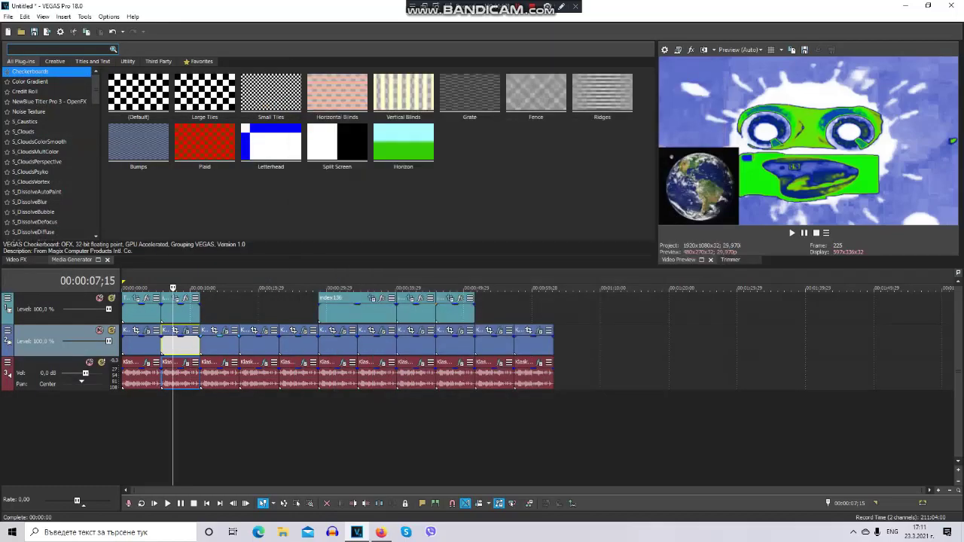
Step: Open the third clip's video effects and review the Glow, Light Rays, both Color Curves and Threshold settings
click(221, 344)
click(224, 330)
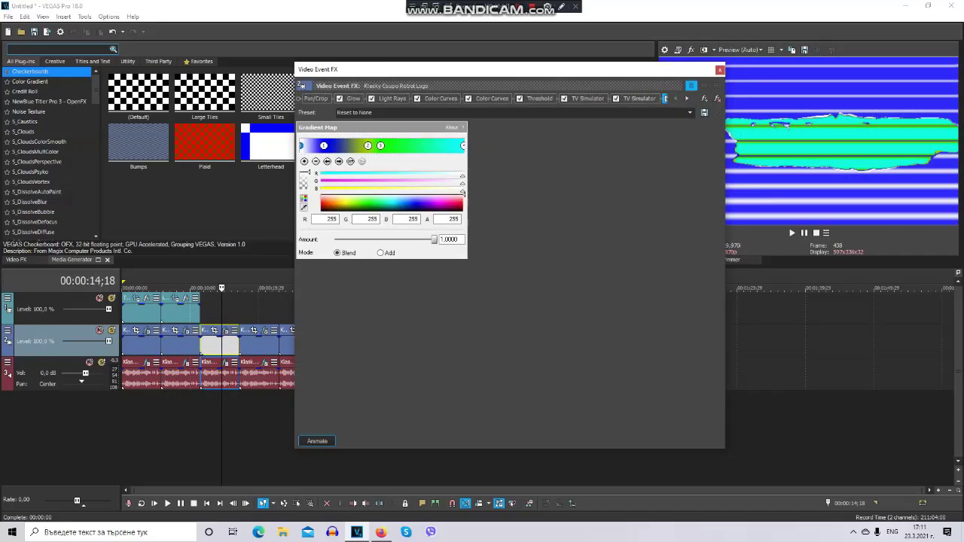
click(353, 98)
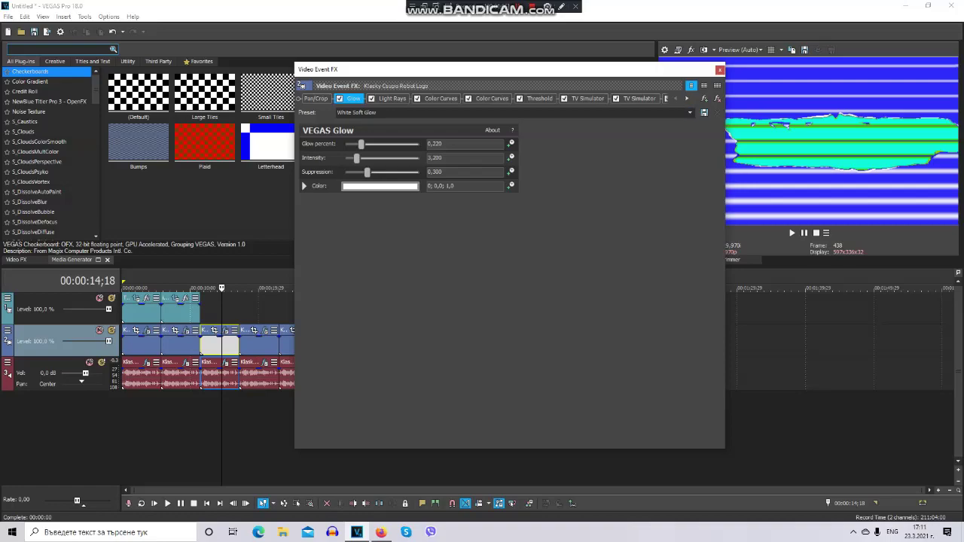
click(388, 99)
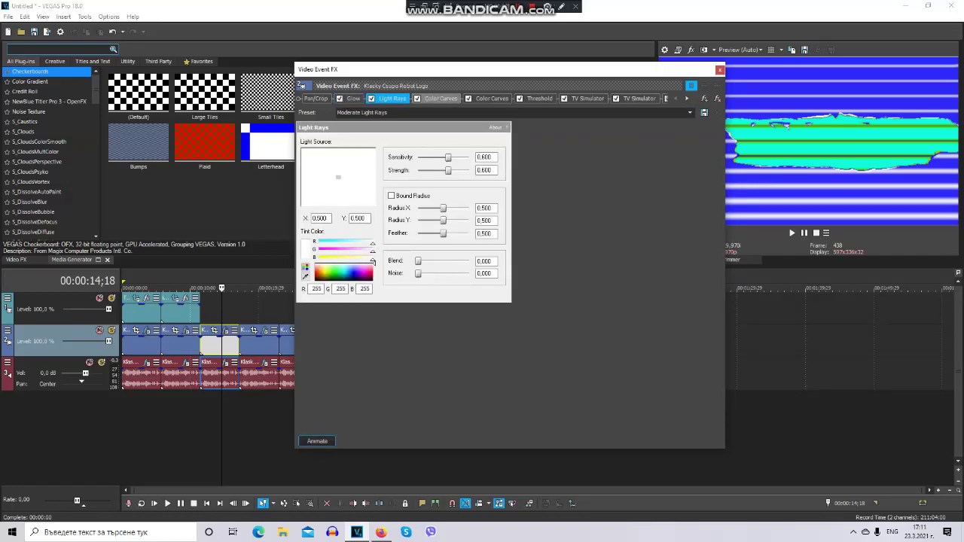
click(441, 98)
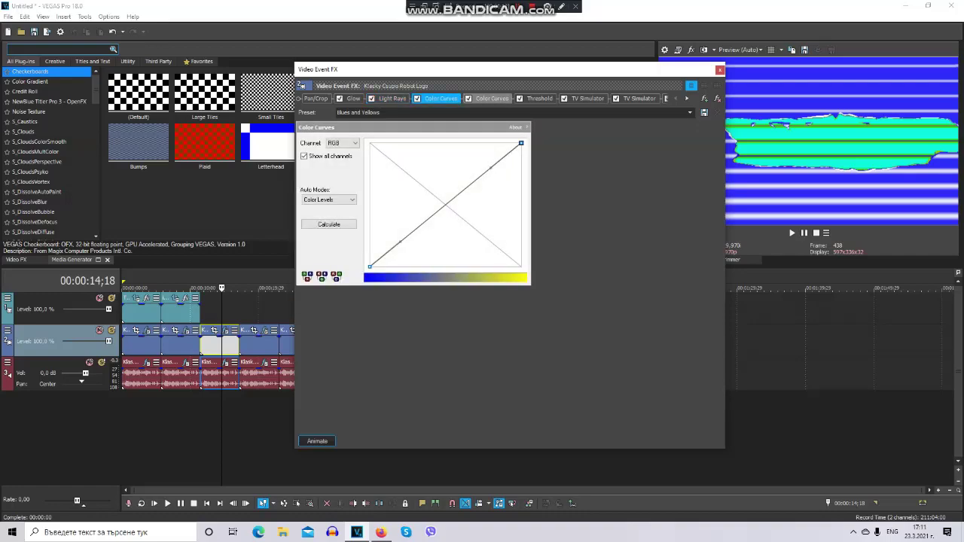
click(492, 98)
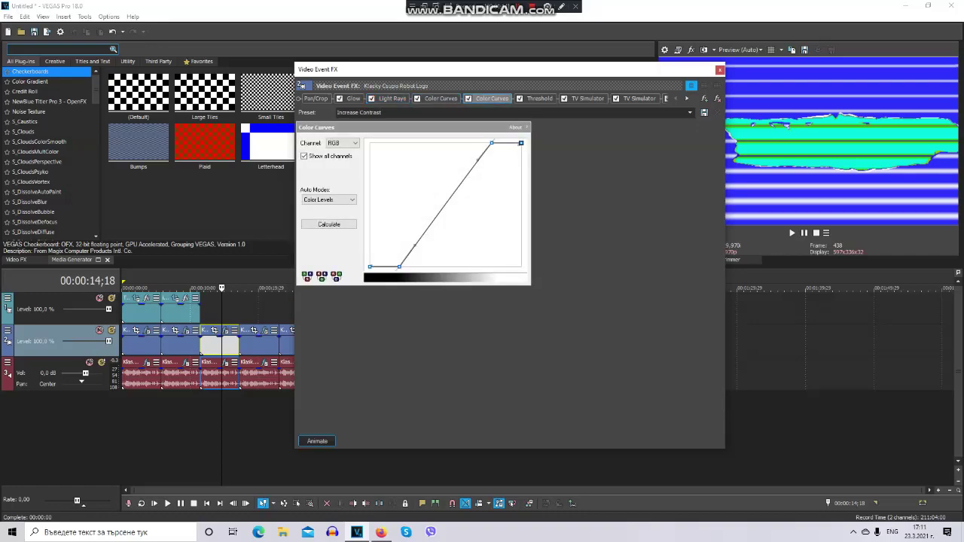
click(539, 98)
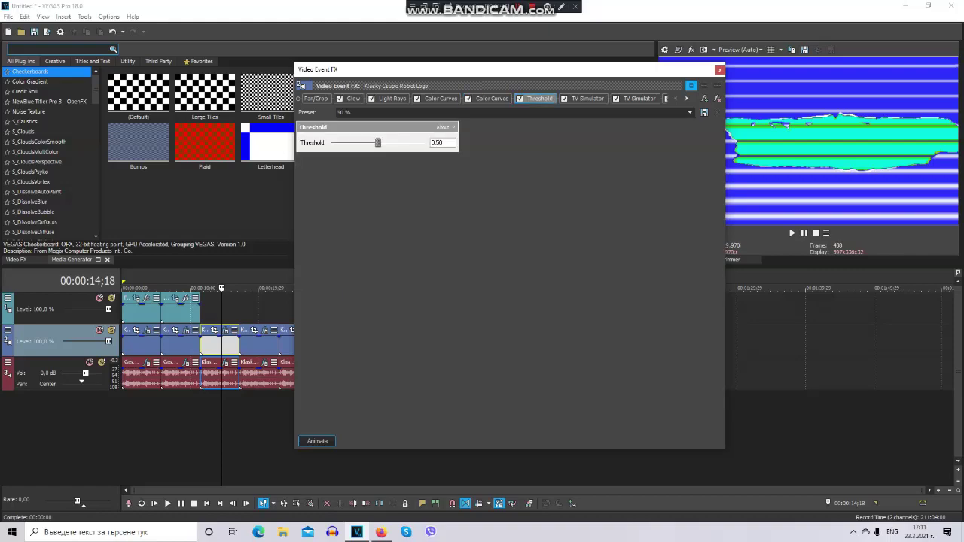
Step: Review the settings of both TV Simulator effects in the third clip's video effect chain
click(686, 98)
click(686, 99)
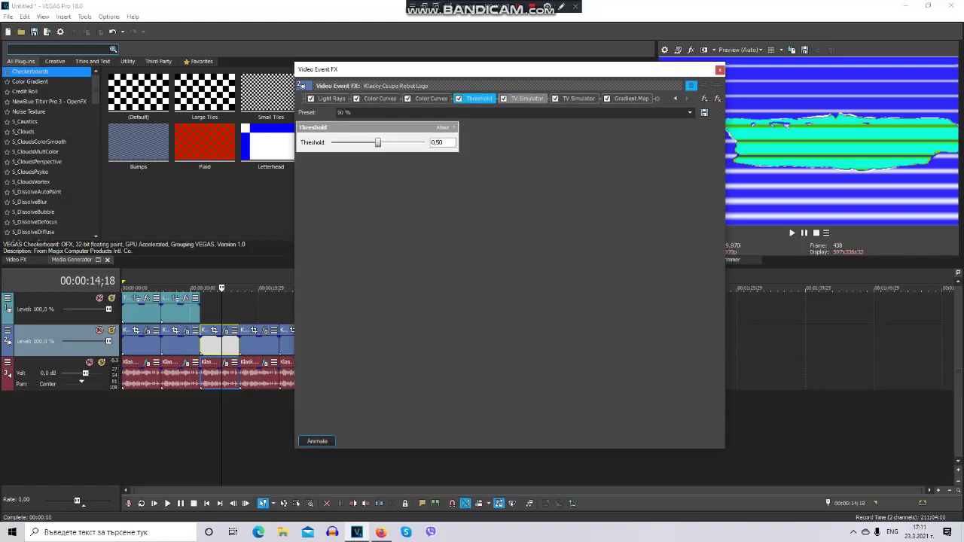
click(527, 99)
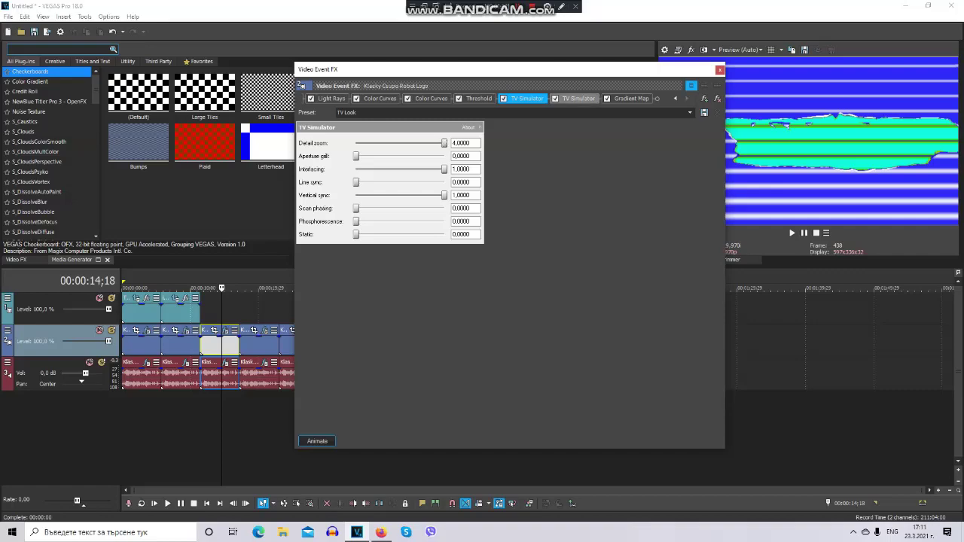
click(578, 98)
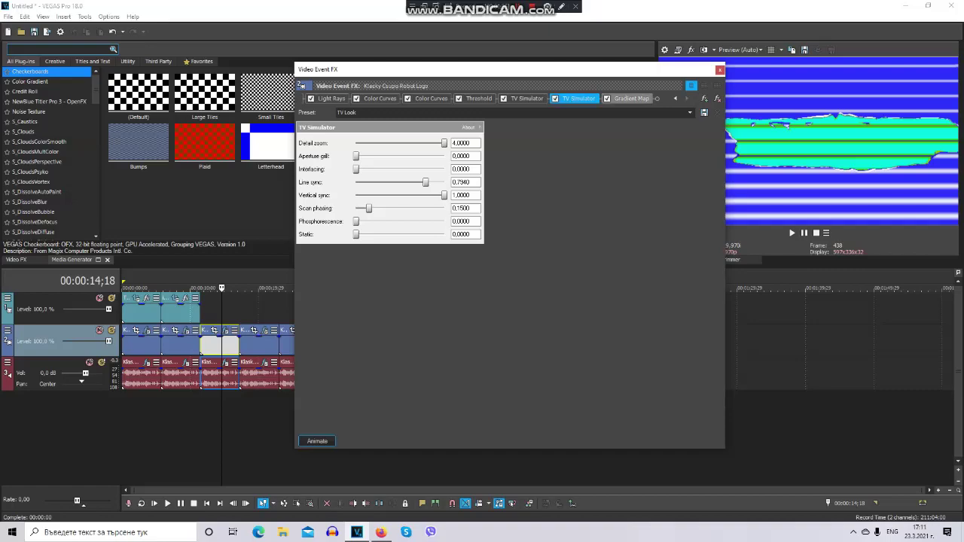
Step: Inspect the colour of each control point in the third clip's Gradient Map, then close its video effects
click(631, 98)
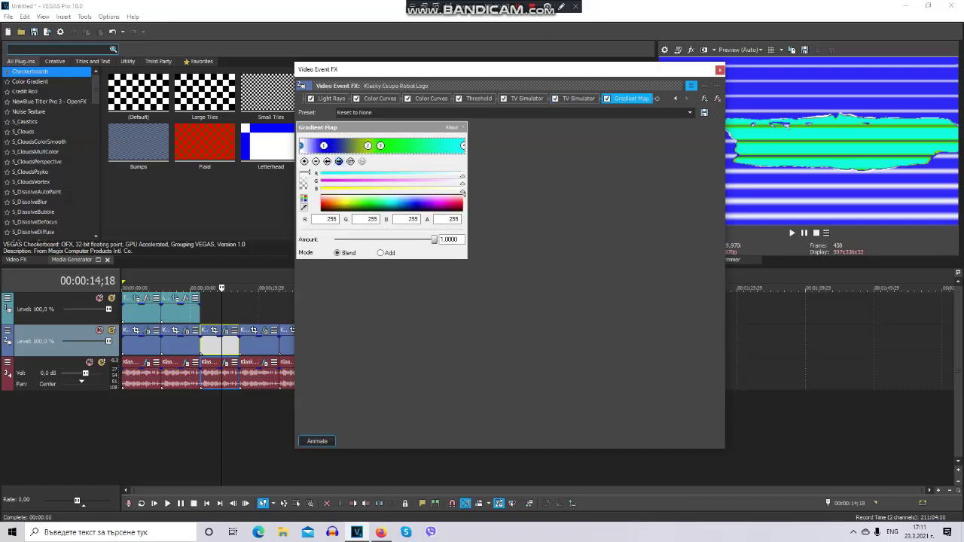
click(338, 161)
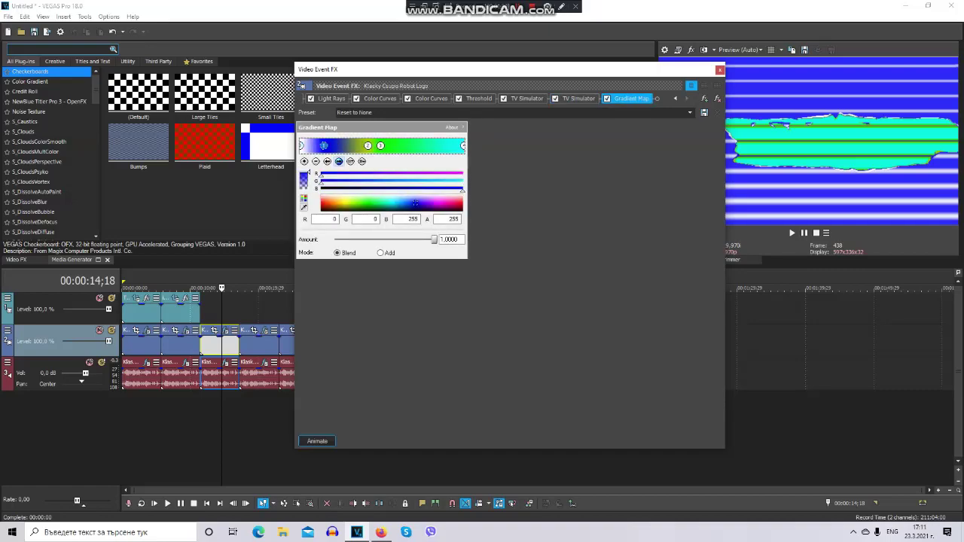
click(351, 203)
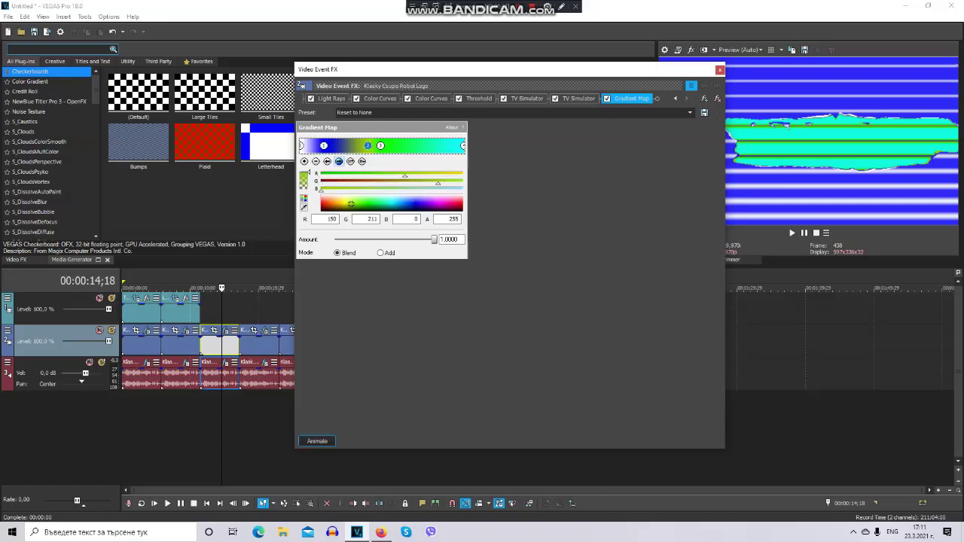
click(368, 202)
click(391, 202)
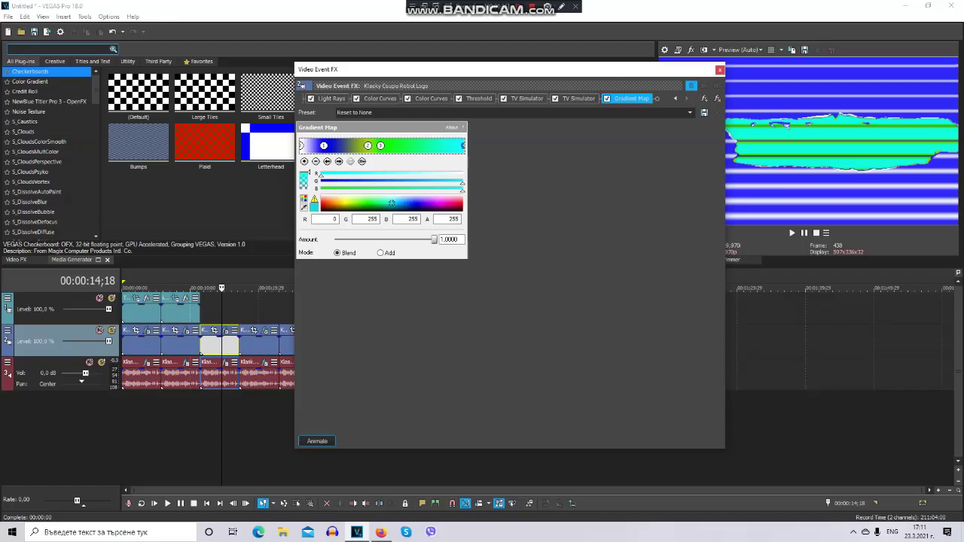
click(719, 69)
Step: Review the third clip's audio effects: IO/Phaser, ExpressFX Chorus, Flange/Wah-Wah, tb_grumblebum and both IL Vocodex instances
click(234, 362)
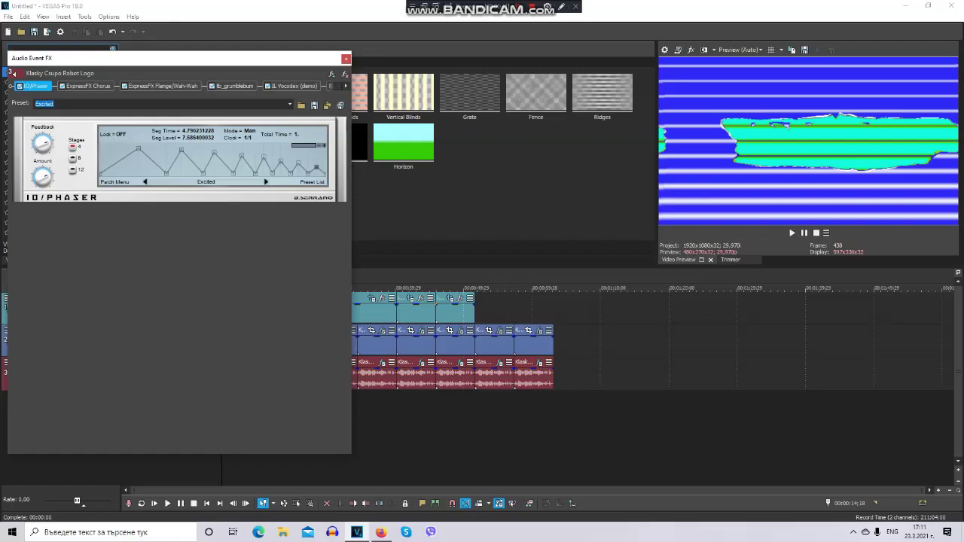
click(85, 86)
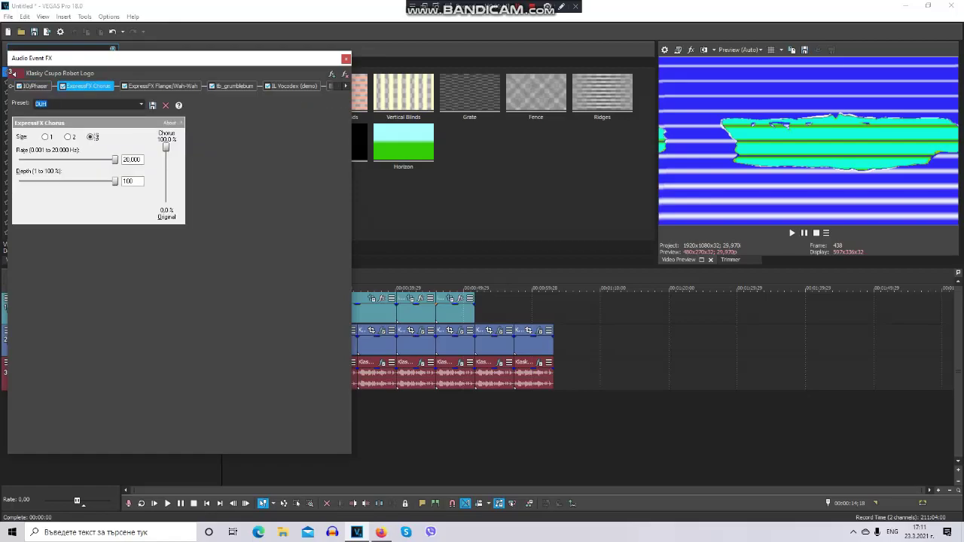
click(162, 86)
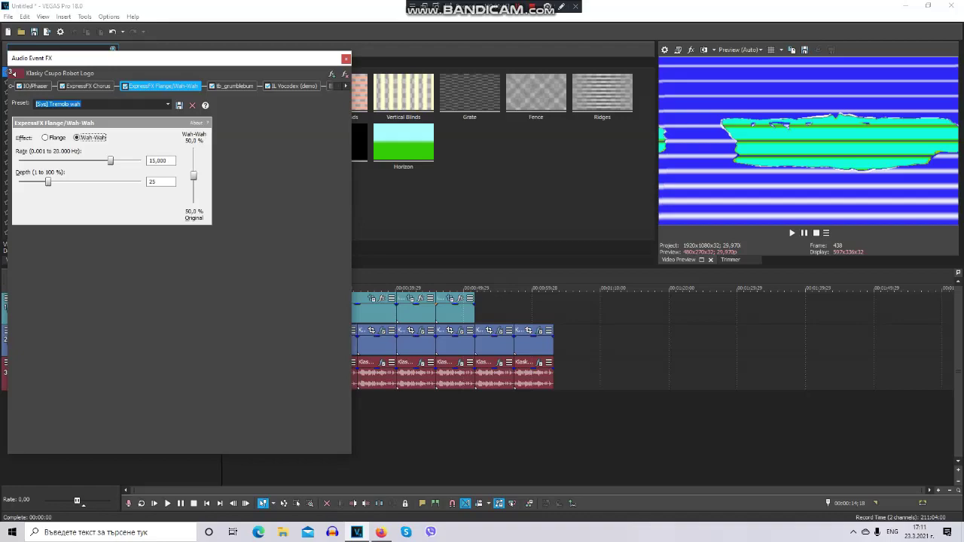
click(232, 85)
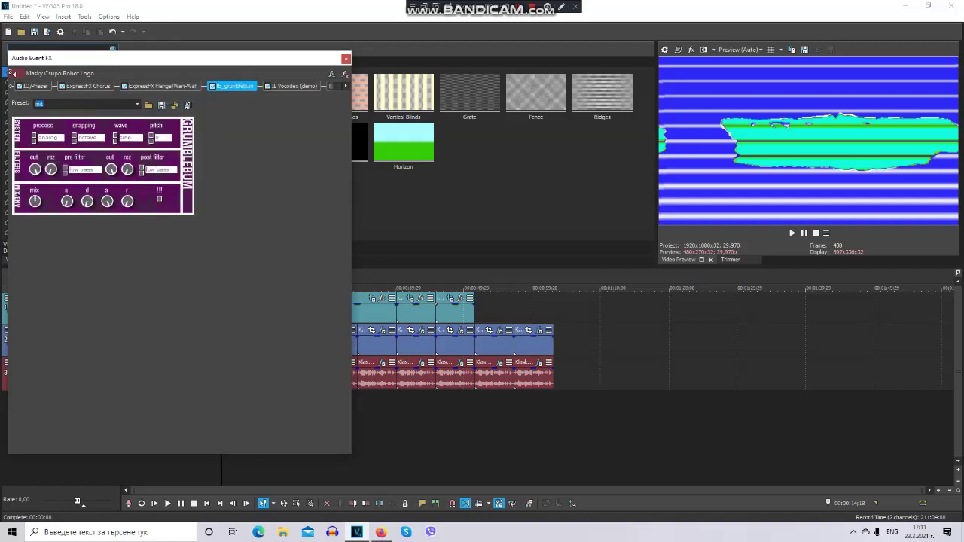
click(345, 86)
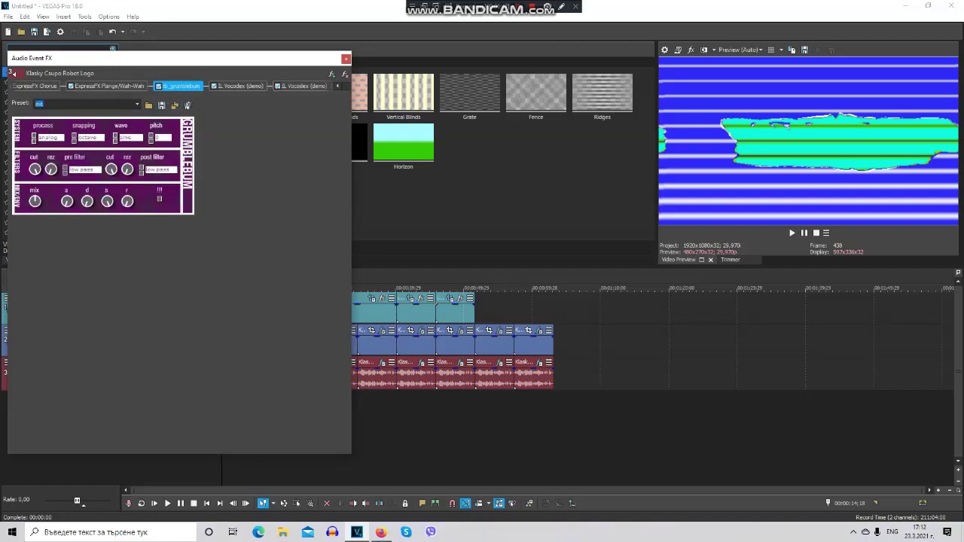
click(238, 86)
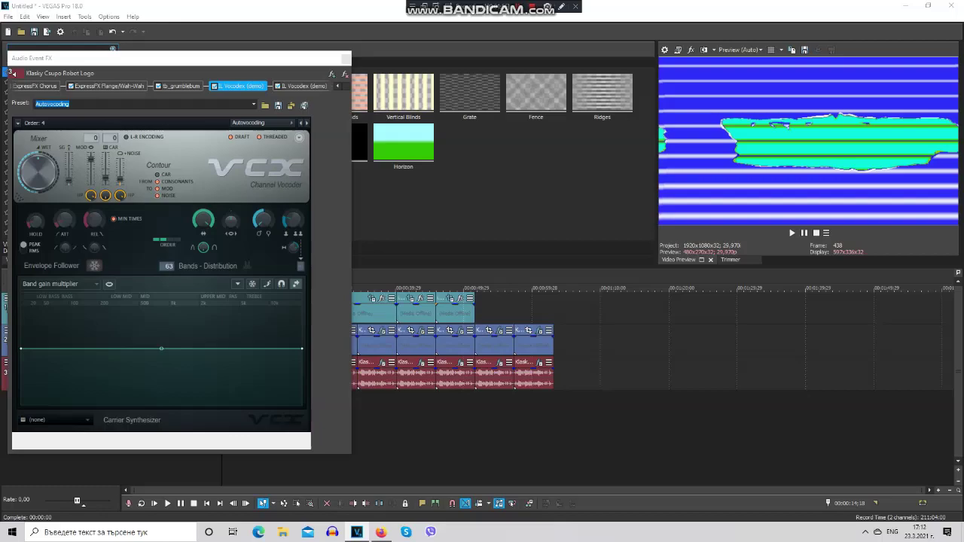
click(301, 86)
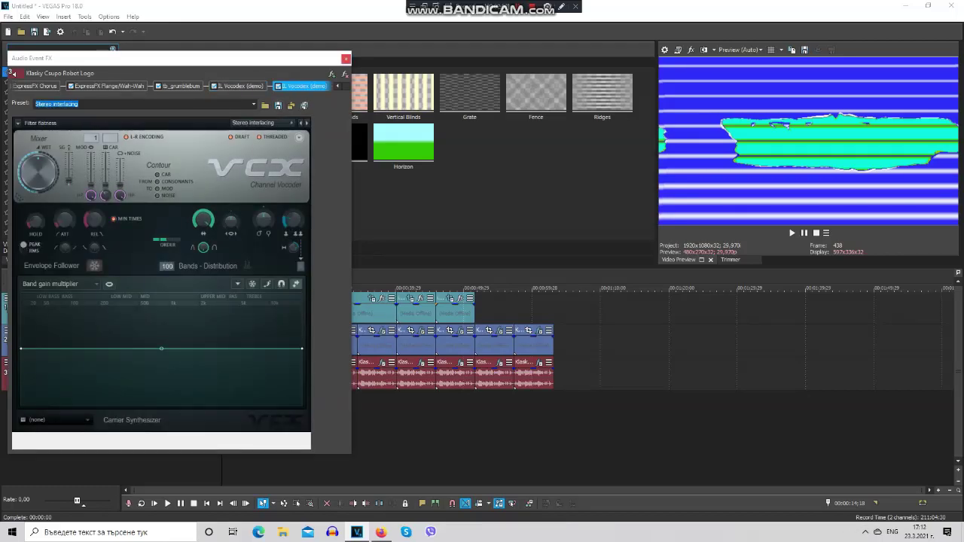
click(346, 58)
Step: Open the fourth clip's video effects and inspect the colour of each Gradient Map control point
click(259, 342)
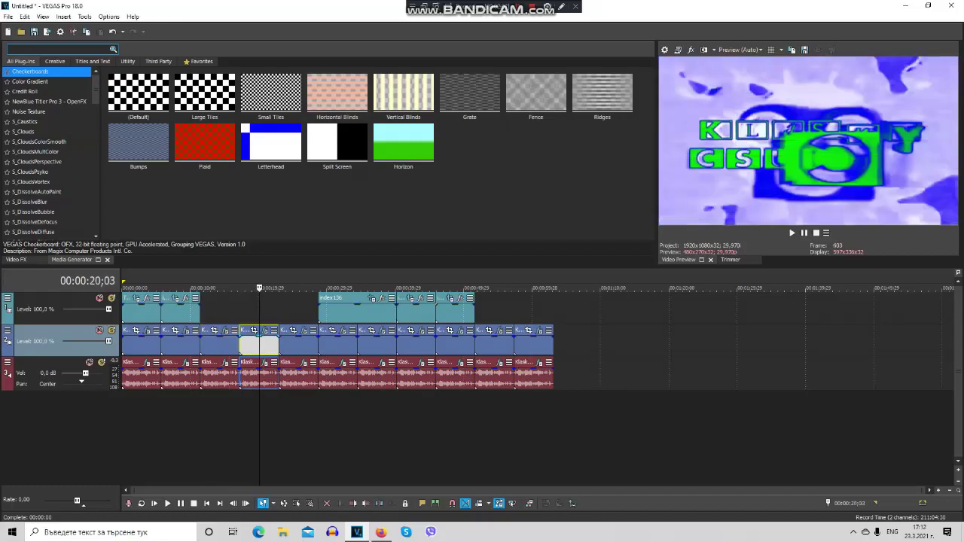
click(265, 331)
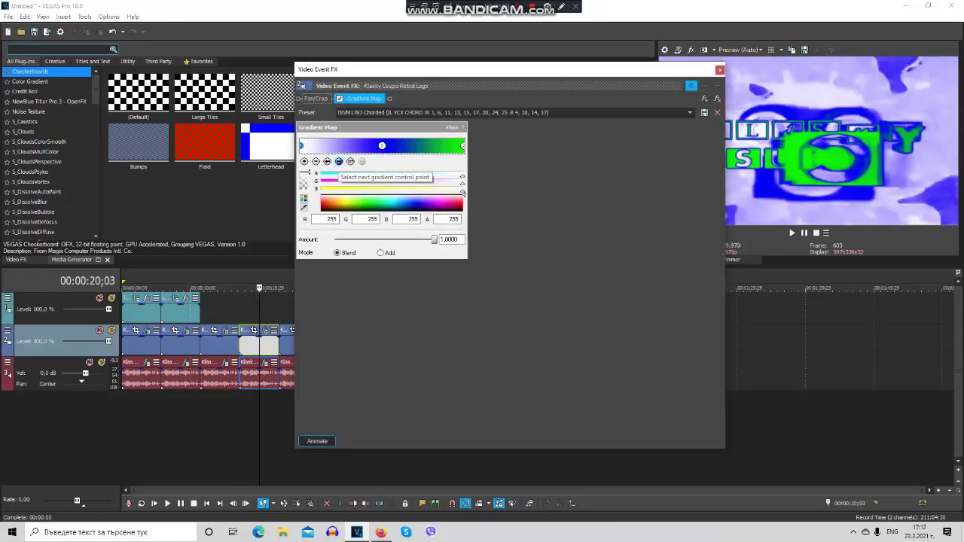
click(339, 162)
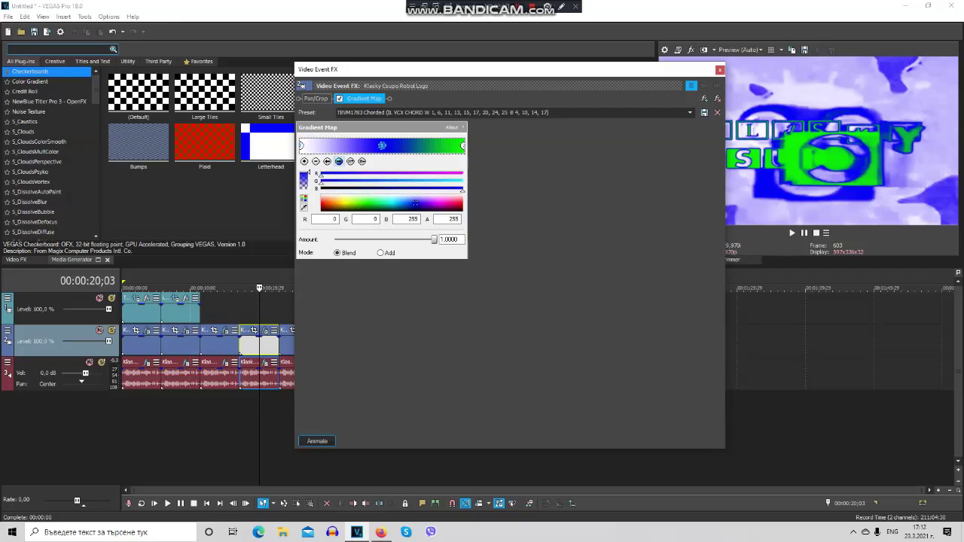
click(367, 202)
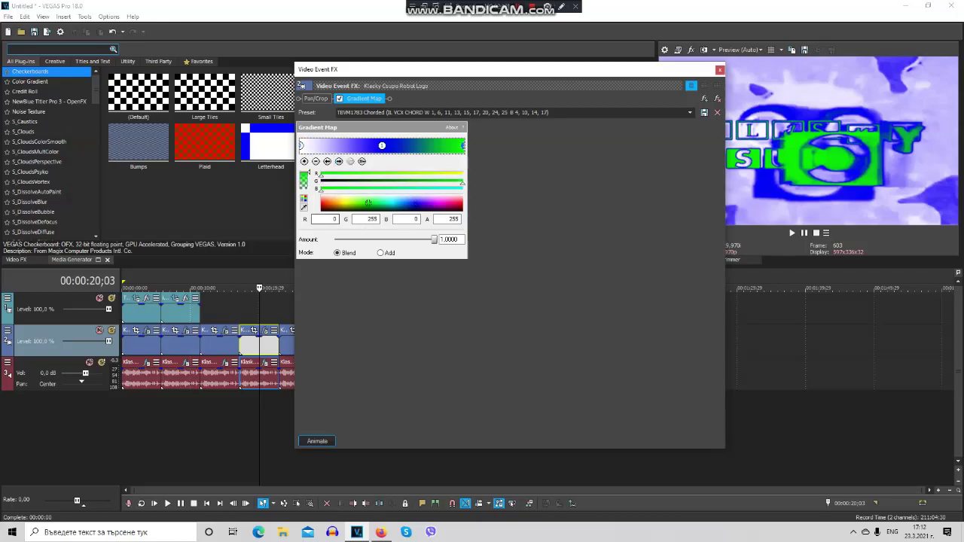
Step: Review the fourth clip's IL Vocodex audio effect settings, and close both of its effect windows
click(265, 364)
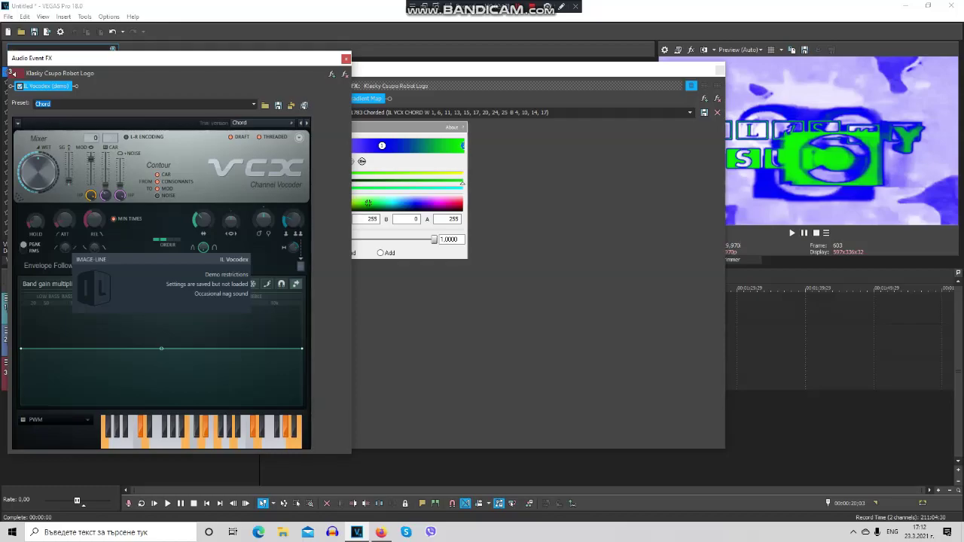
click(345, 58)
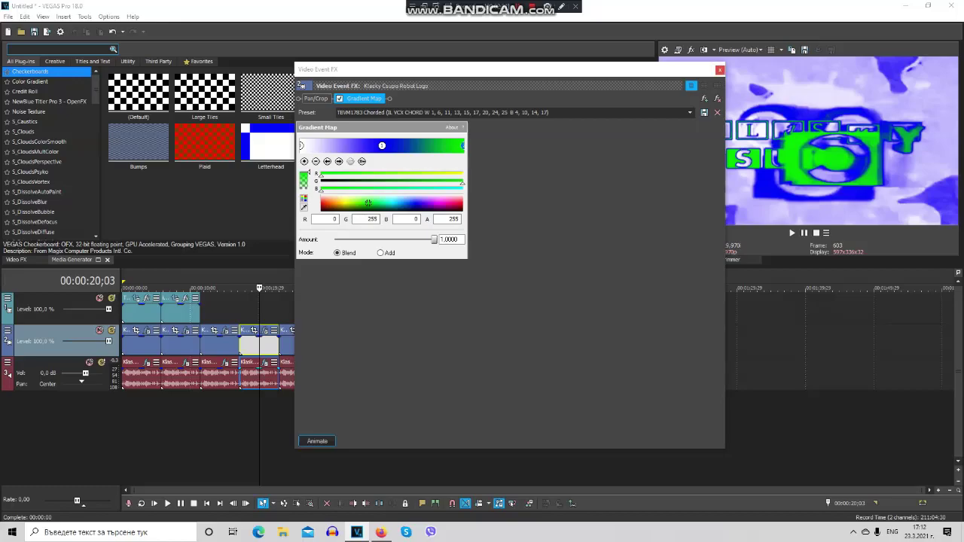
click(719, 69)
Step: Open the fifth clip's video effects and inspect the colour of all its Gradient Map control points
click(299, 344)
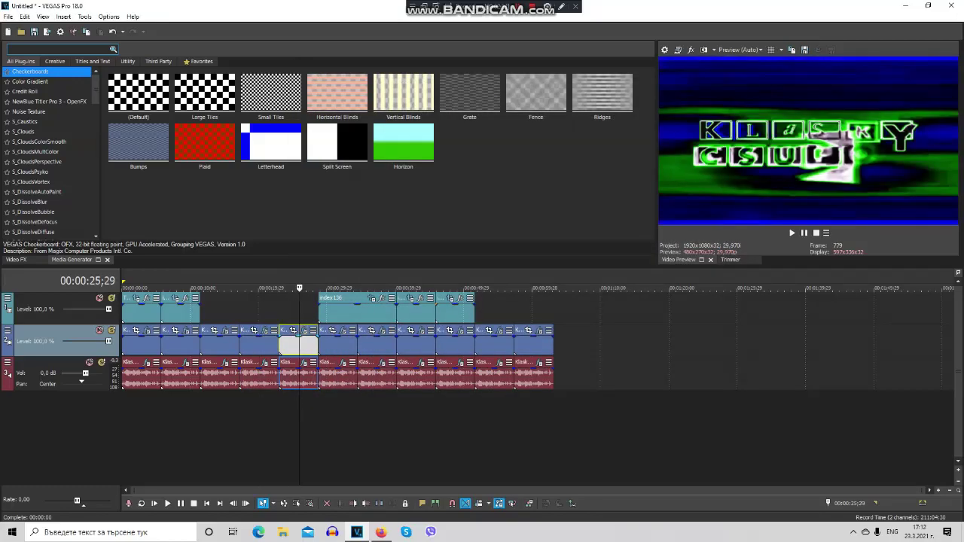
click(304, 330)
click(338, 162)
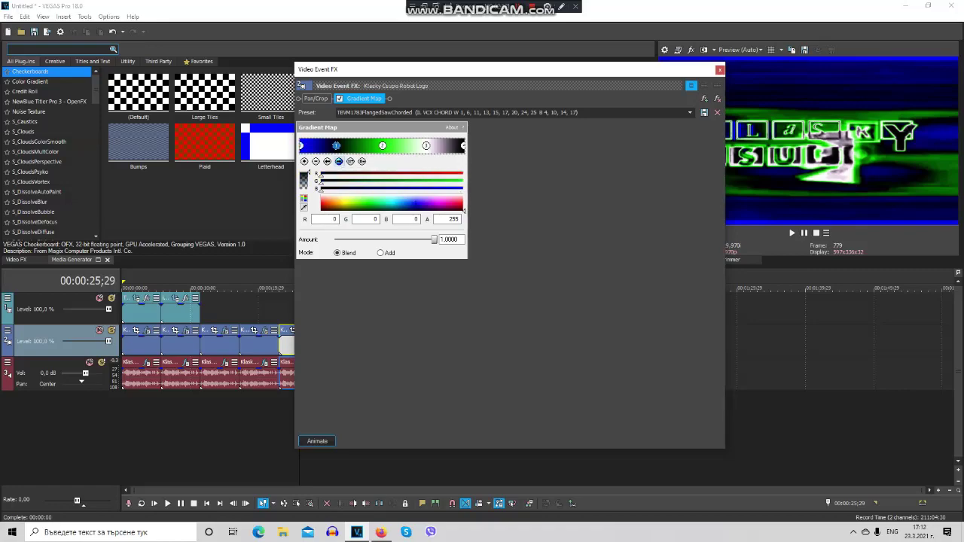
click(339, 161)
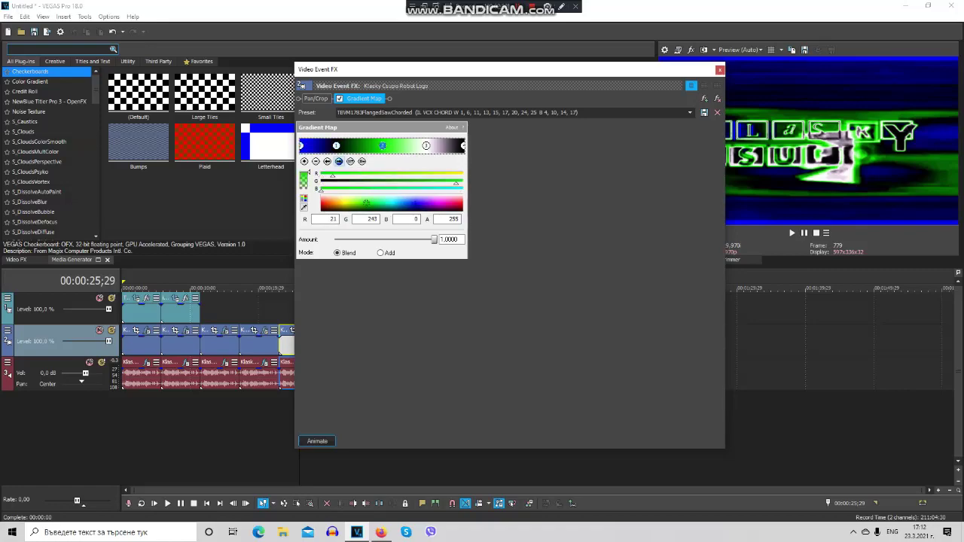
click(338, 161)
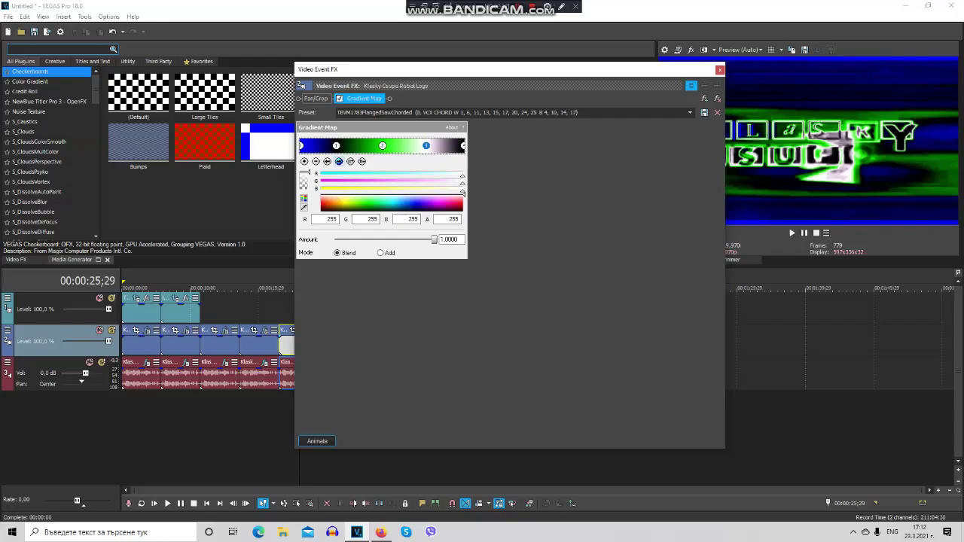
click(338, 161)
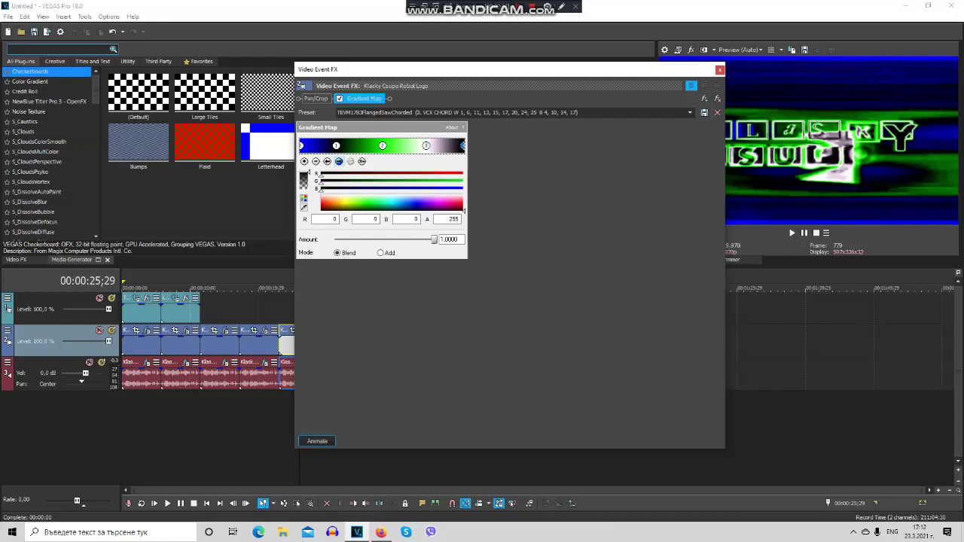
drag(399, 69, 553, 45)
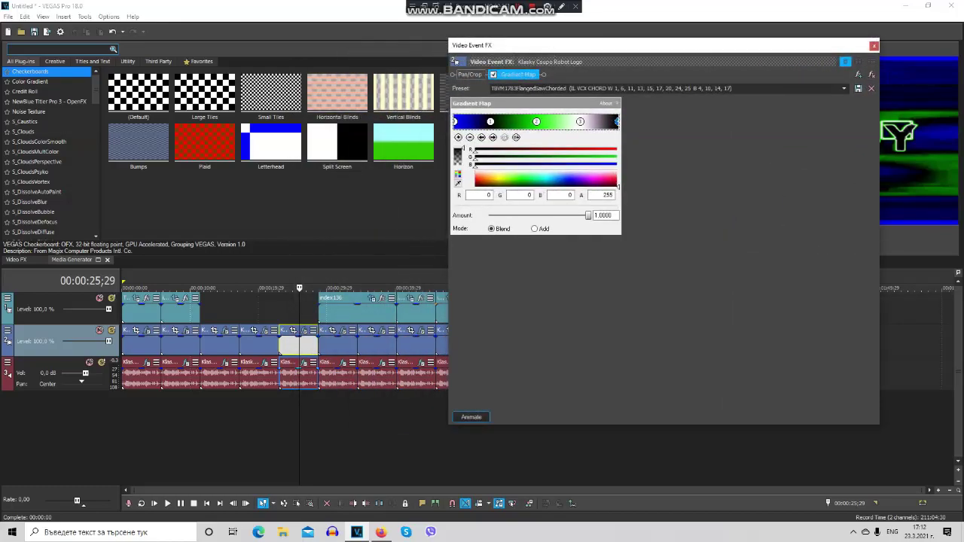
Step: Review the IL Vocodex audio effect settings on the fifth clip, and close its audio and video effects
click(301, 362)
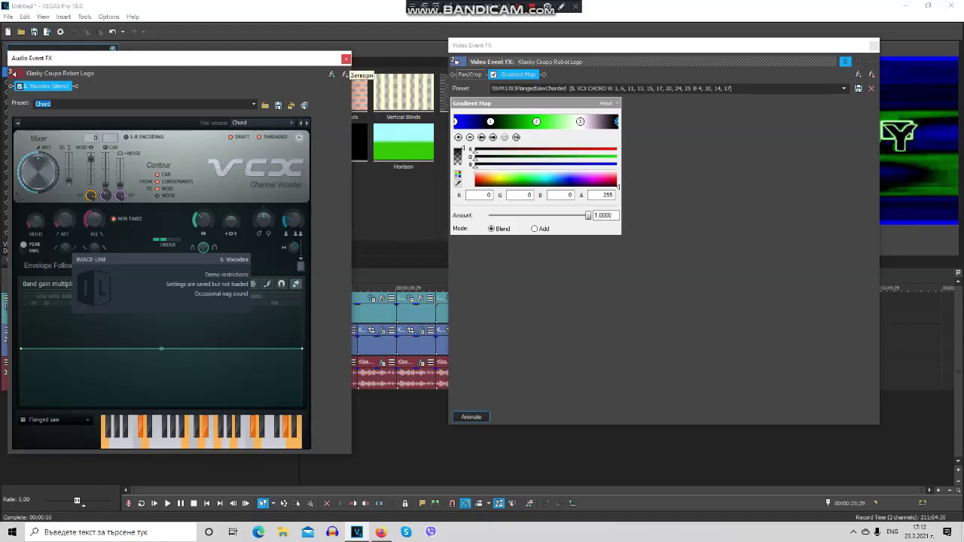
click(346, 58)
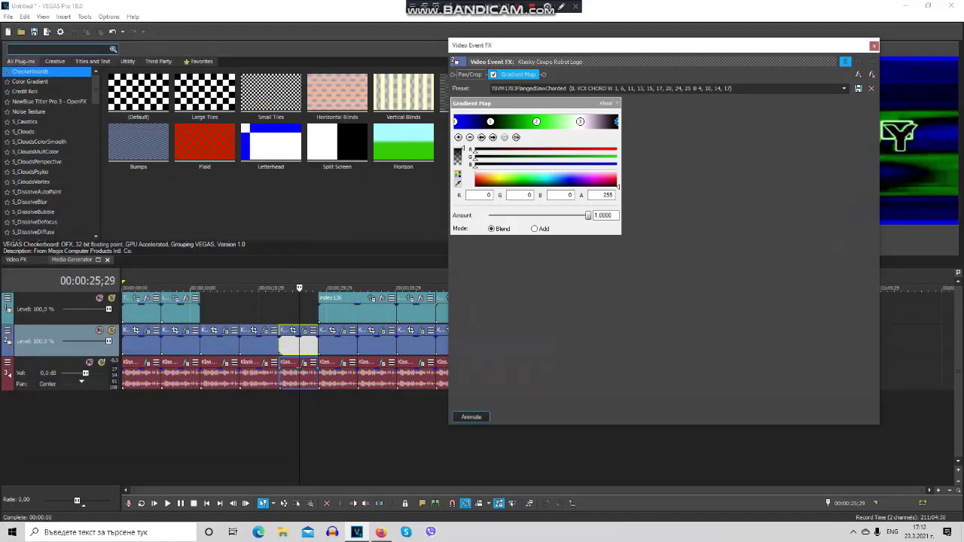
click(874, 45)
Step: Open the sixth clip's video effects and inspect the colours of its Gradient Map control points
click(333, 344)
click(343, 330)
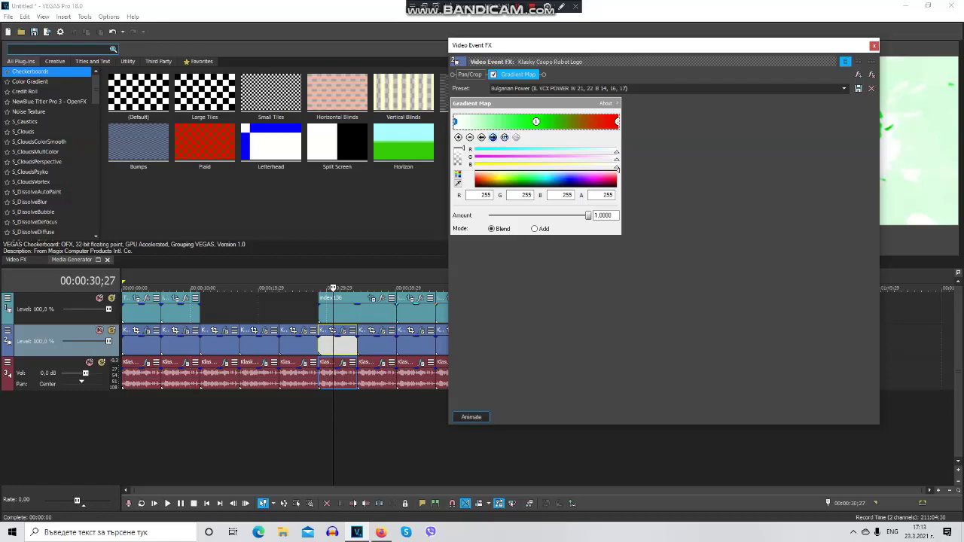
click(522, 177)
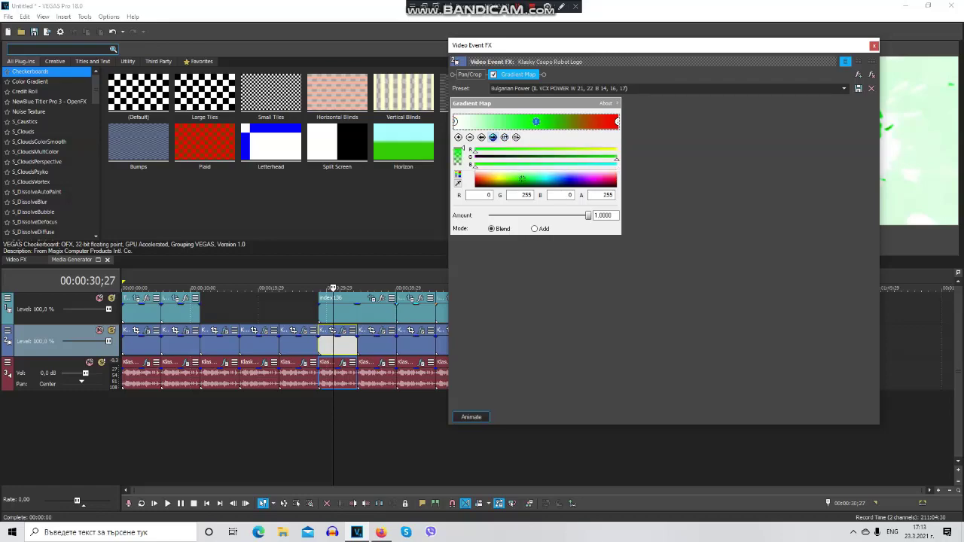
click(616, 121)
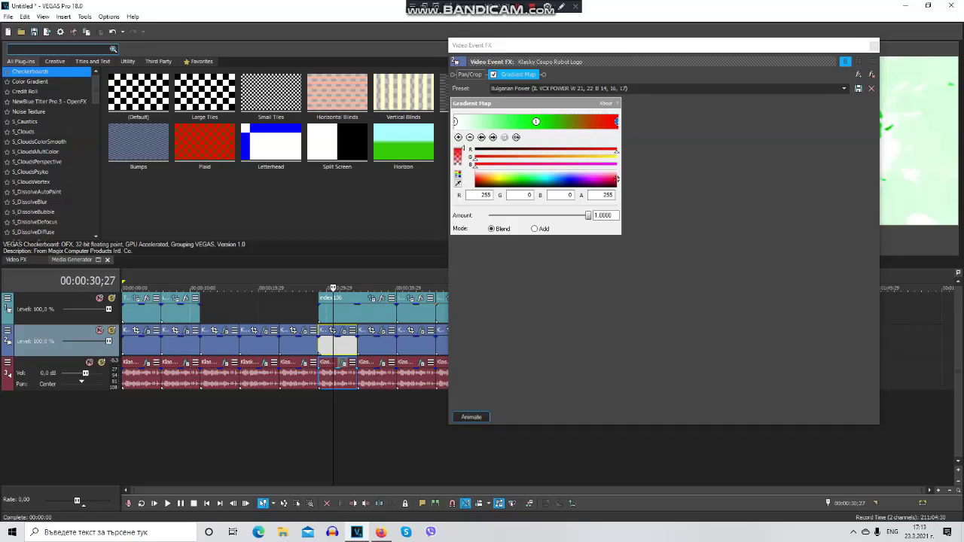
Step: Load the Power preset in the sixth clip's IL Vocodex audio effect and close the clip's effect windows
click(343, 363)
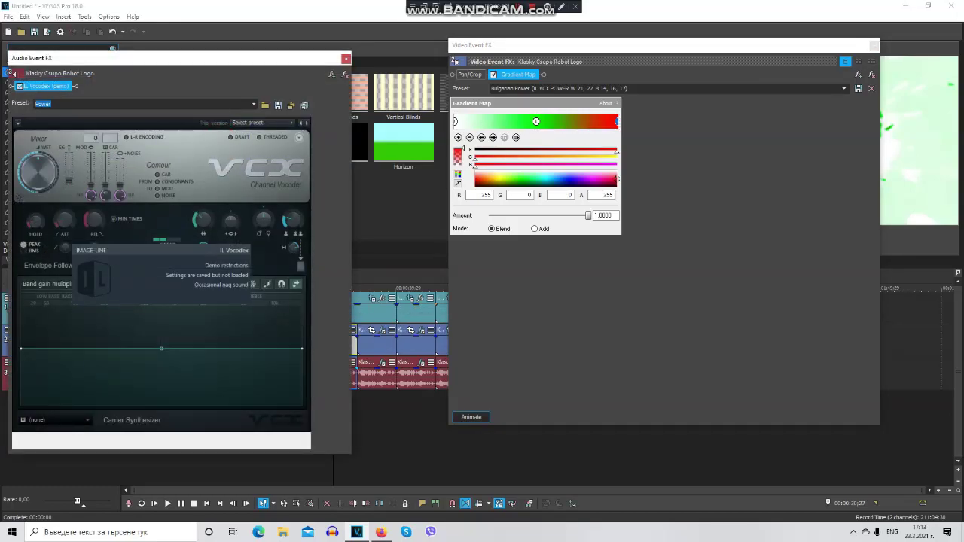
click(262, 123)
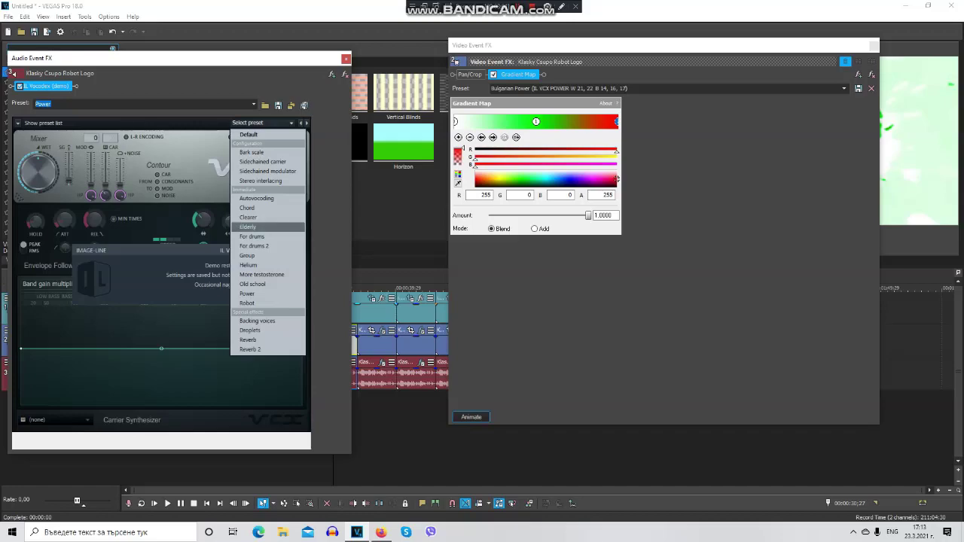
click(267, 295)
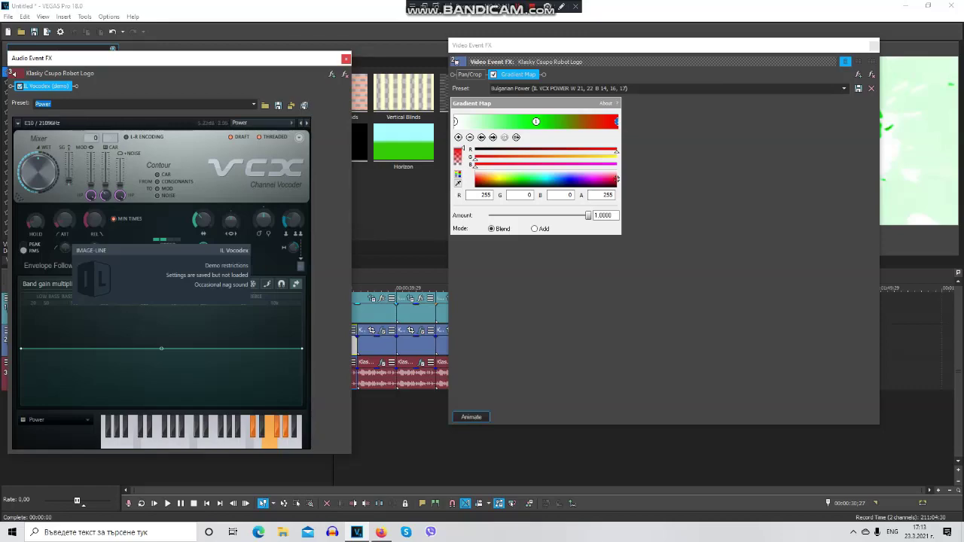
key(alt+F4)
key(Escape)
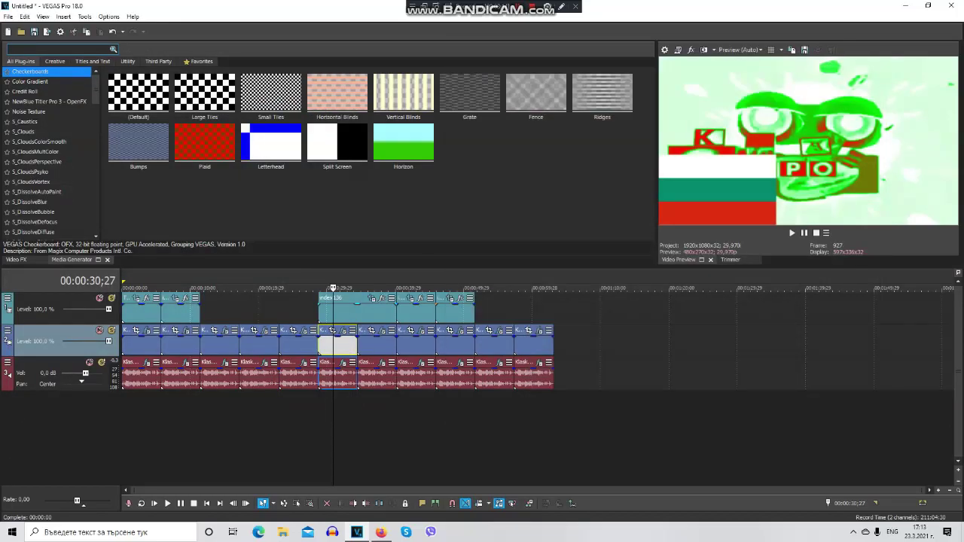
Step: Open the seventh clip's video effects and step through the colours of its Gradient Map control points
click(367, 344)
click(382, 331)
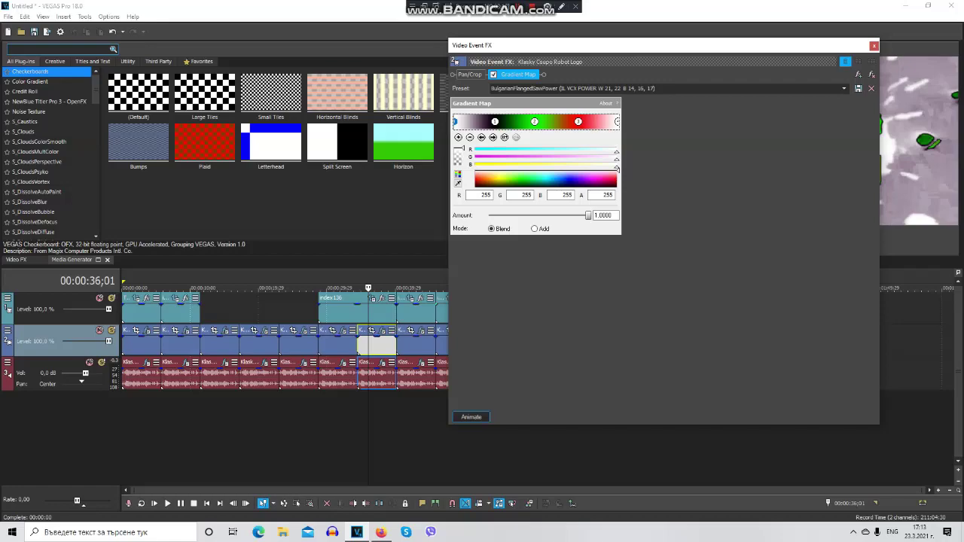
click(492, 137)
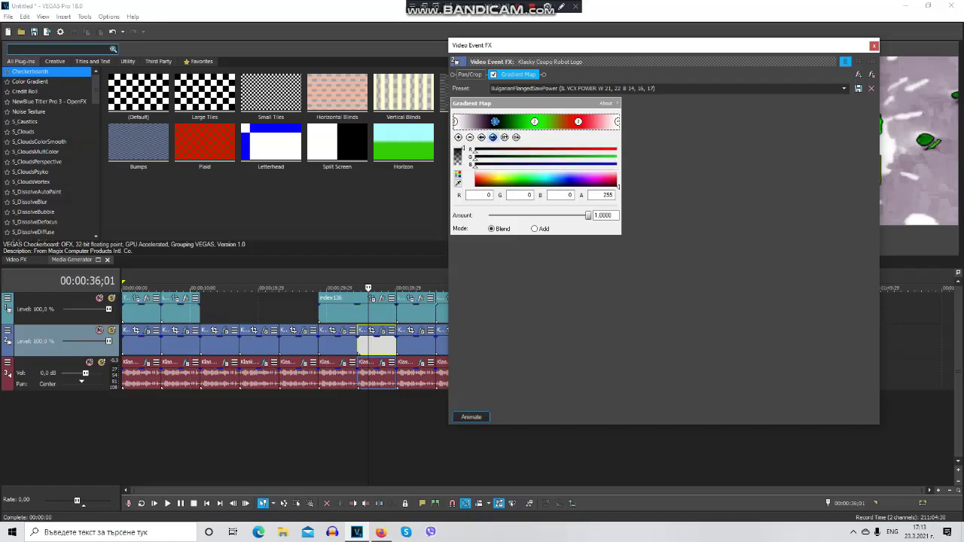
click(493, 137)
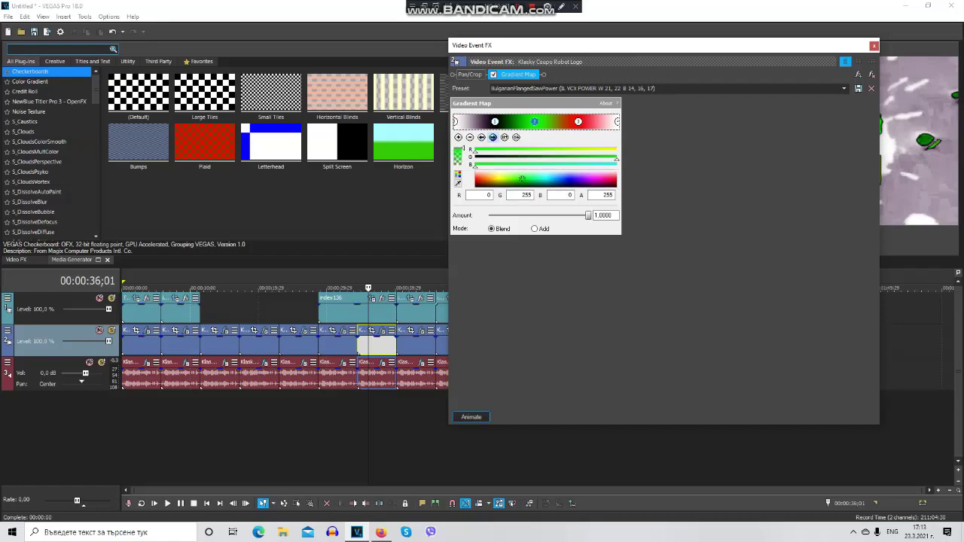
click(492, 137)
click(493, 137)
Step: Set the seventh clip's IL Vocodex to the Power preset with the Flanged saw carrier and white keys 21 and 22, and close its effects
click(382, 362)
click(261, 123)
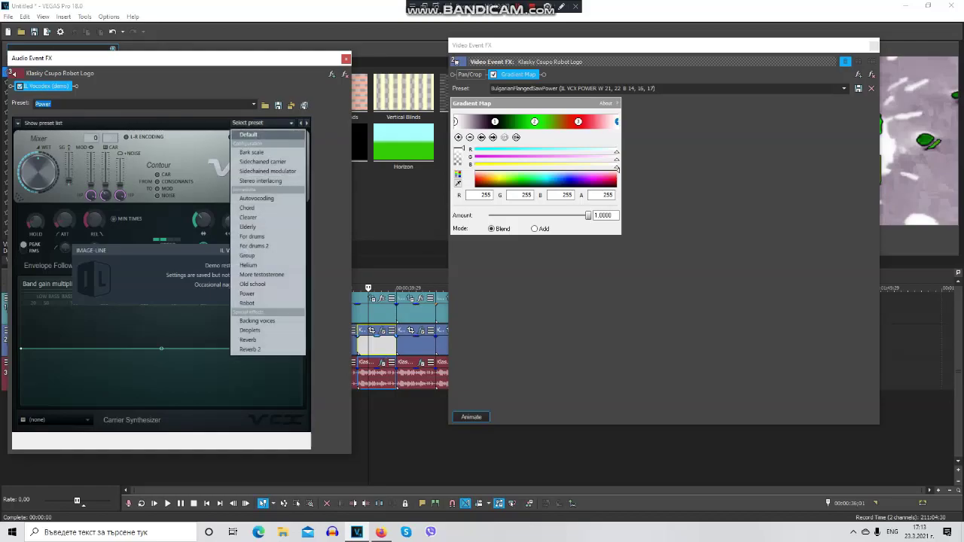
click(268, 294)
click(55, 419)
click(100, 439)
click(273, 441)
click(266, 440)
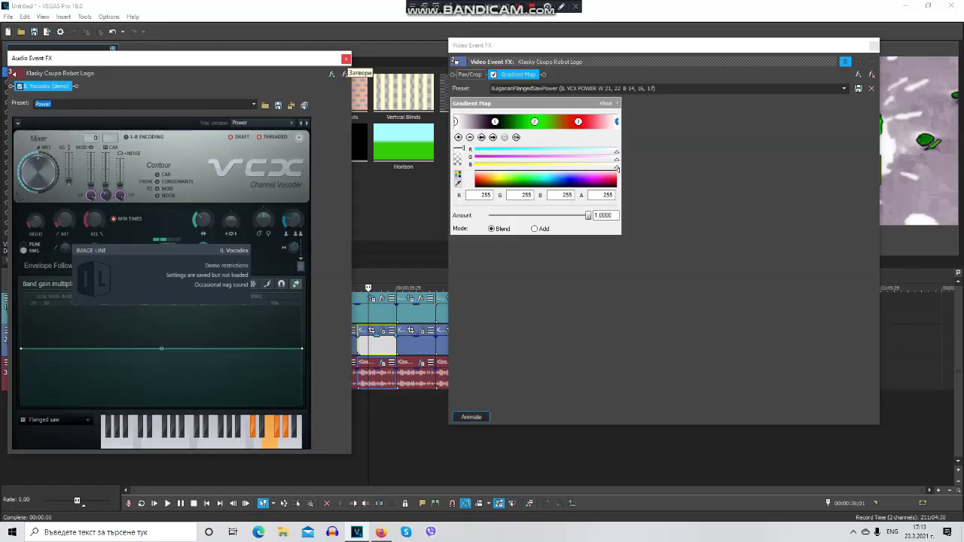
click(346, 59)
click(873, 45)
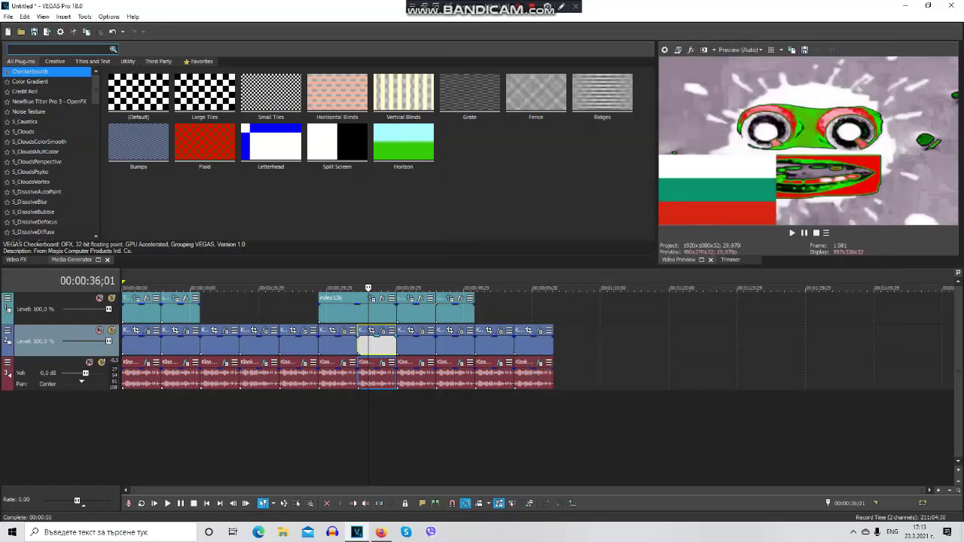
Step: Open the eighth clip's video effects and inspect the colour of every Gradient Map control point
click(416, 342)
click(421, 331)
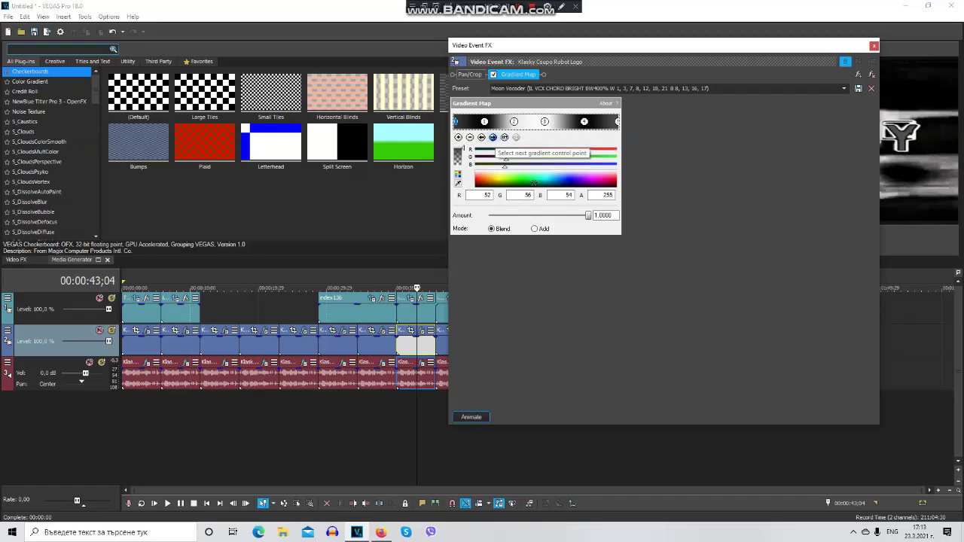
click(492, 137)
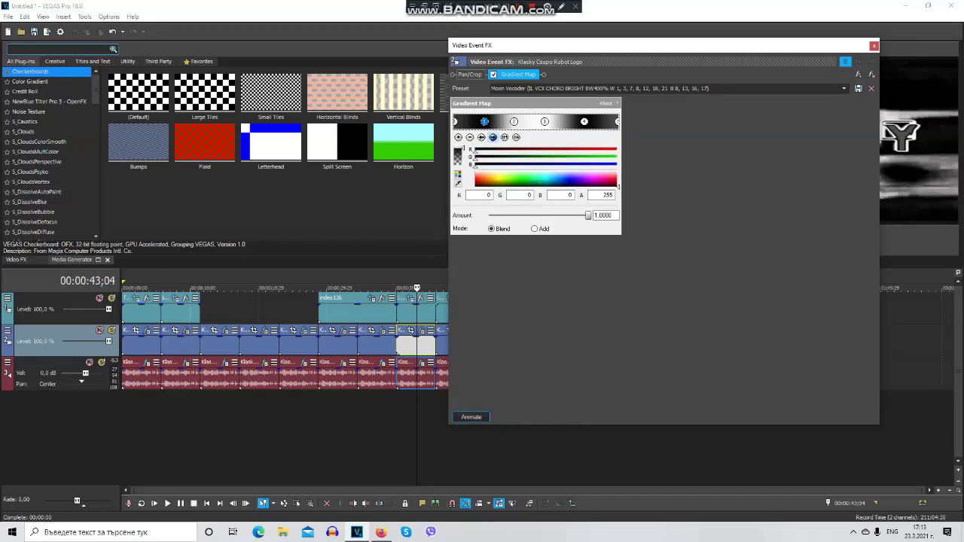
click(492, 137)
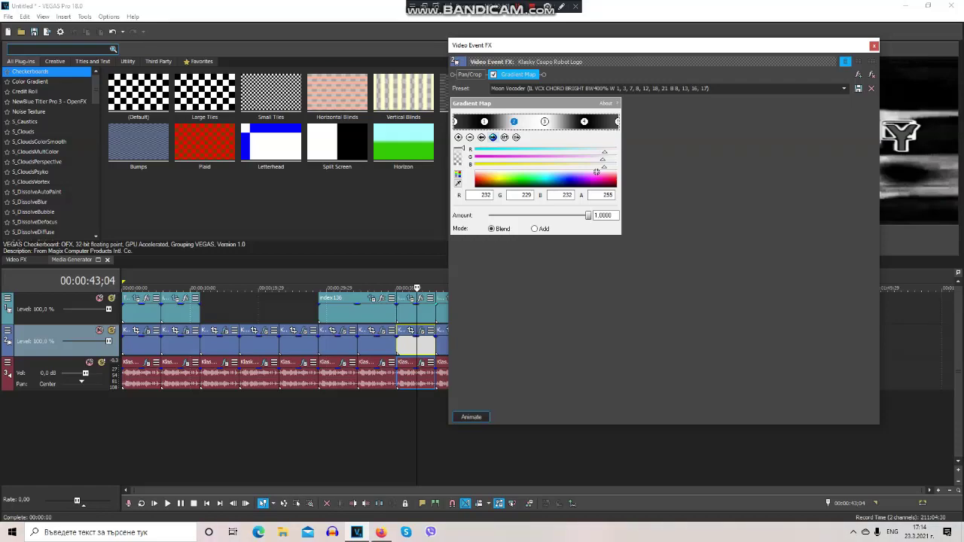
click(493, 137)
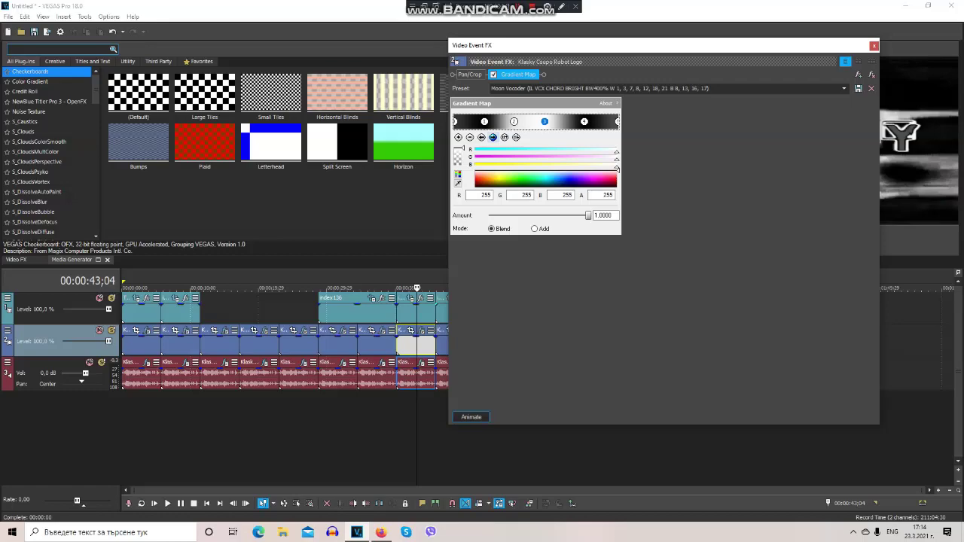
click(492, 137)
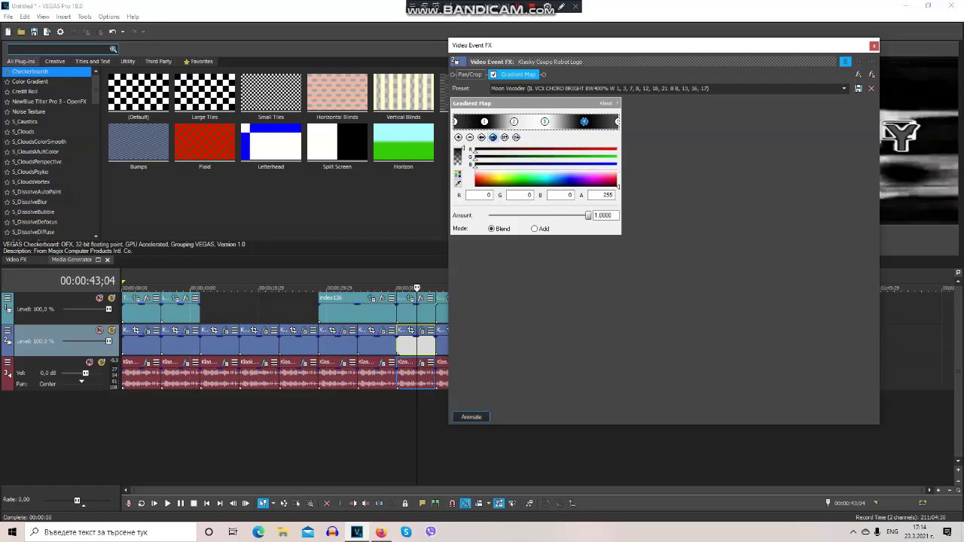
click(514, 180)
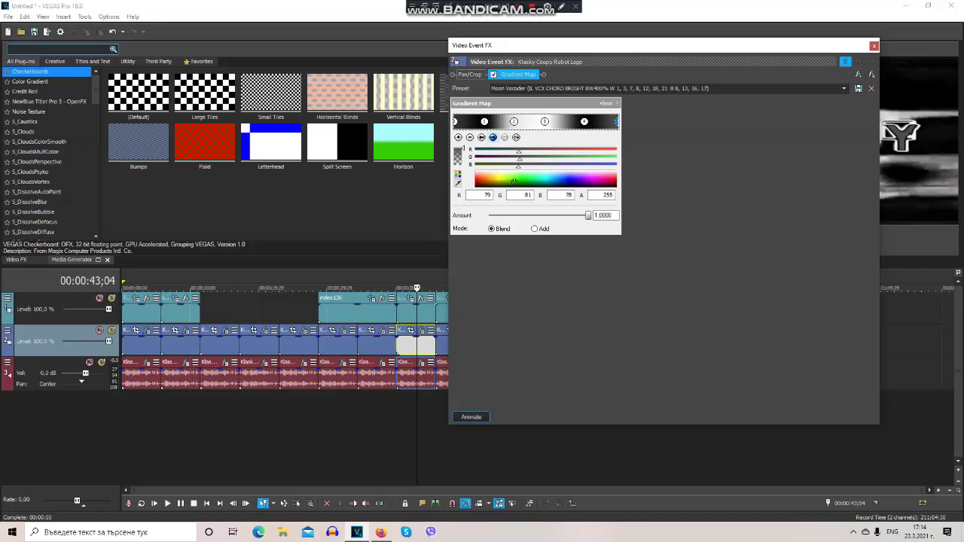
Step: Load the Chord preset in the eighth clip's IL Vocodex audio effect and set its carrier to Bright
click(421, 362)
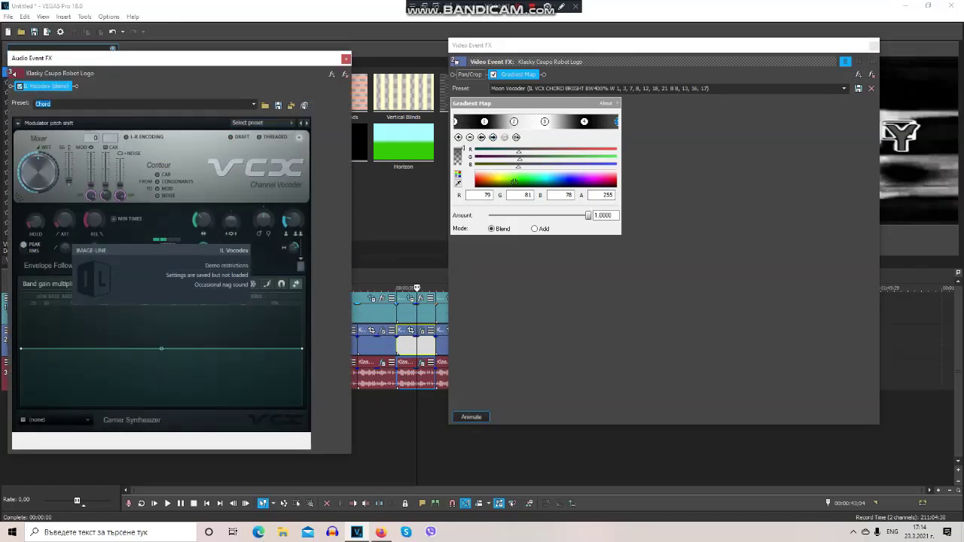
click(257, 123)
click(256, 209)
click(58, 419)
click(59, 429)
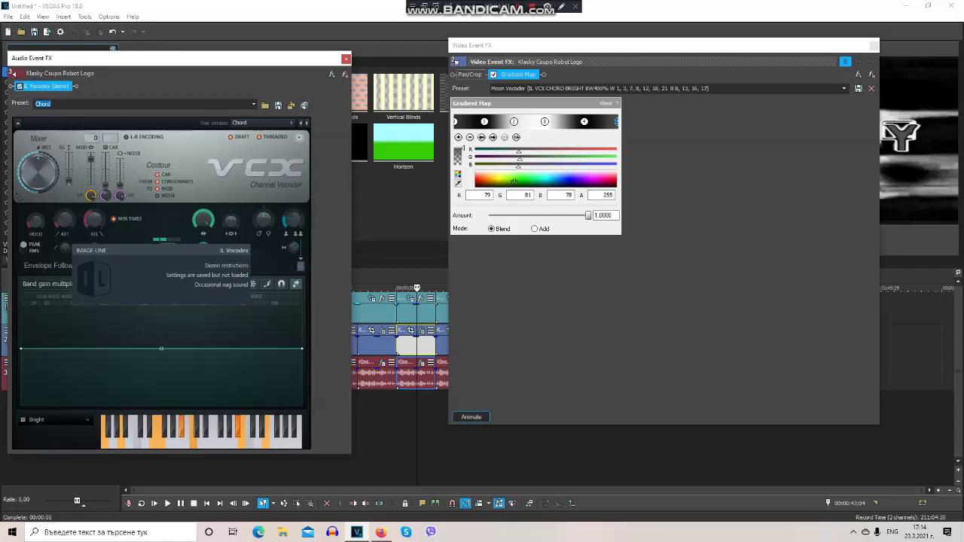
Step: Close the eighth clip's audio and video effects and open the ninth clip's video effects
key(alt+F4)
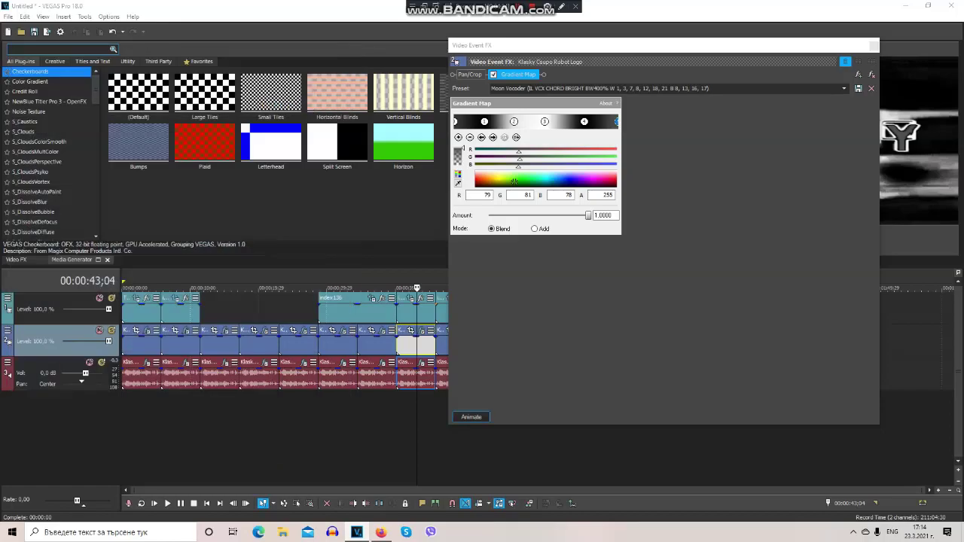
key(alt+F4)
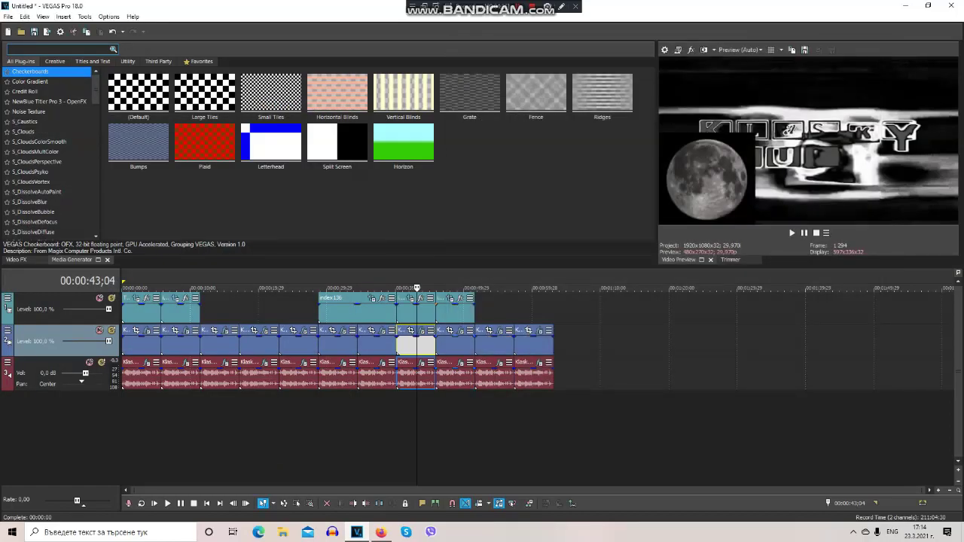
click(454, 343)
click(460, 329)
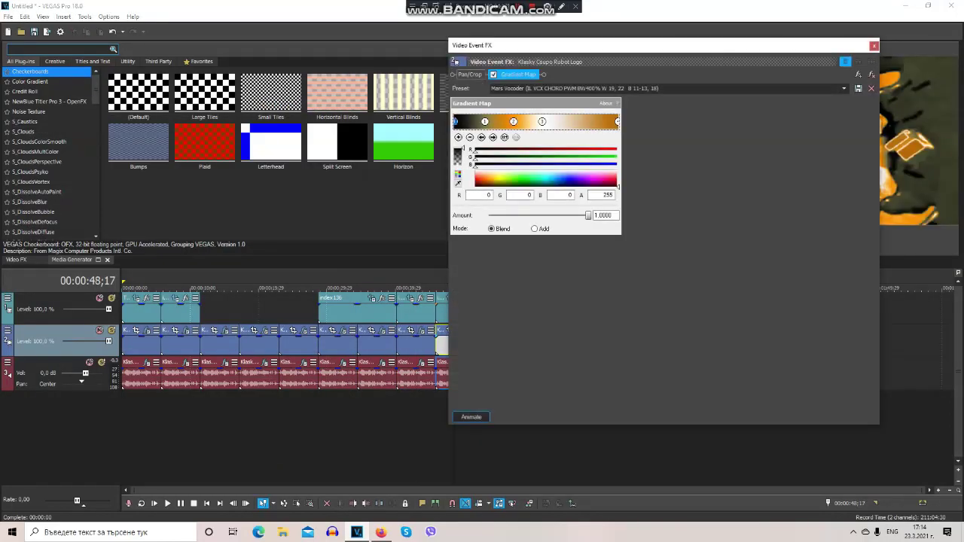
Step: Set the ninth clip's IL Vocodex to the Chord preset with the PWM carrier, white keys 19 and 22, black keys 11-13 and 18, and close its effects
drag(512, 45, 561, 41)
click(460, 362)
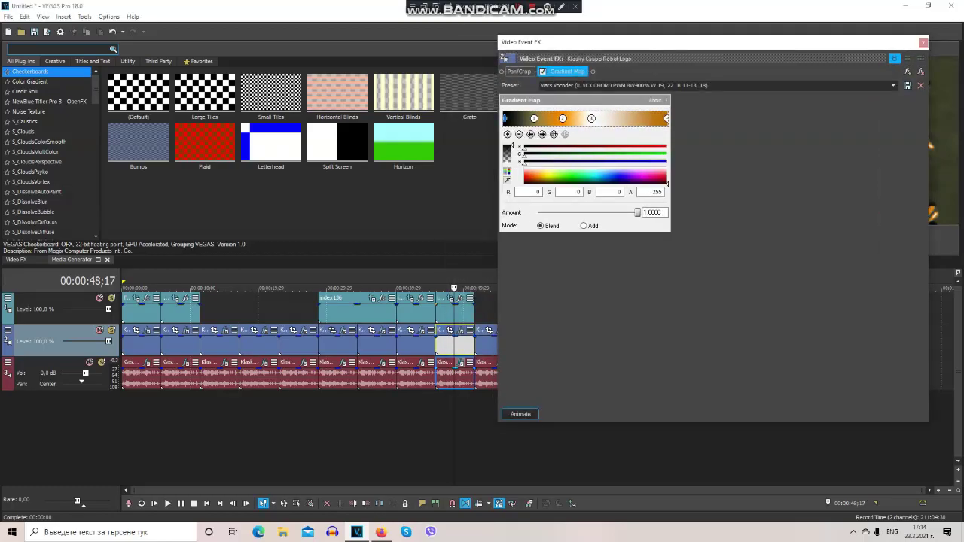
click(248, 122)
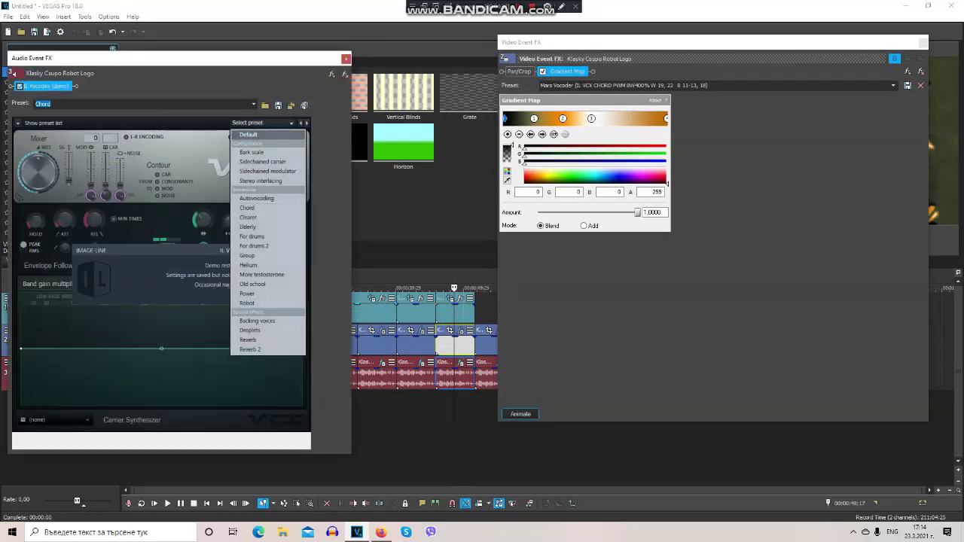
click(247, 208)
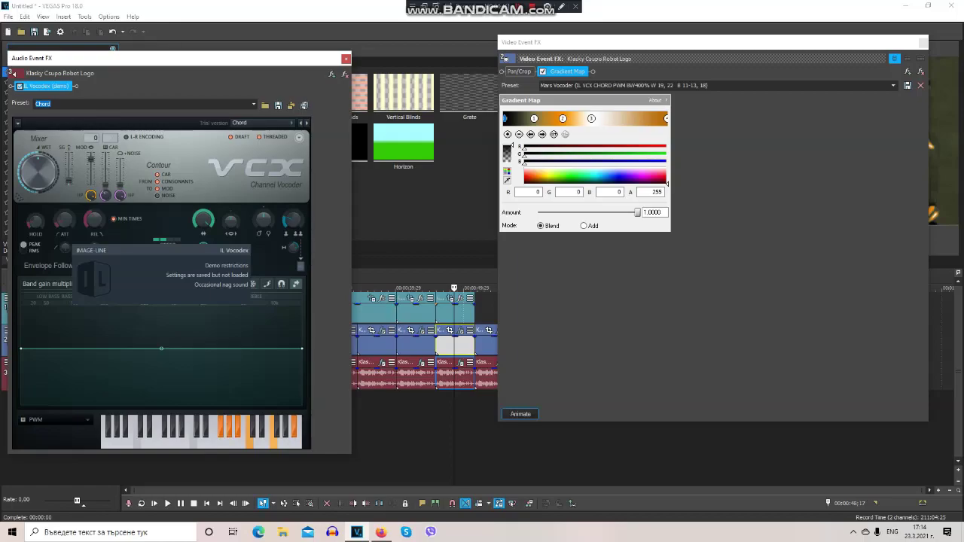
click(345, 58)
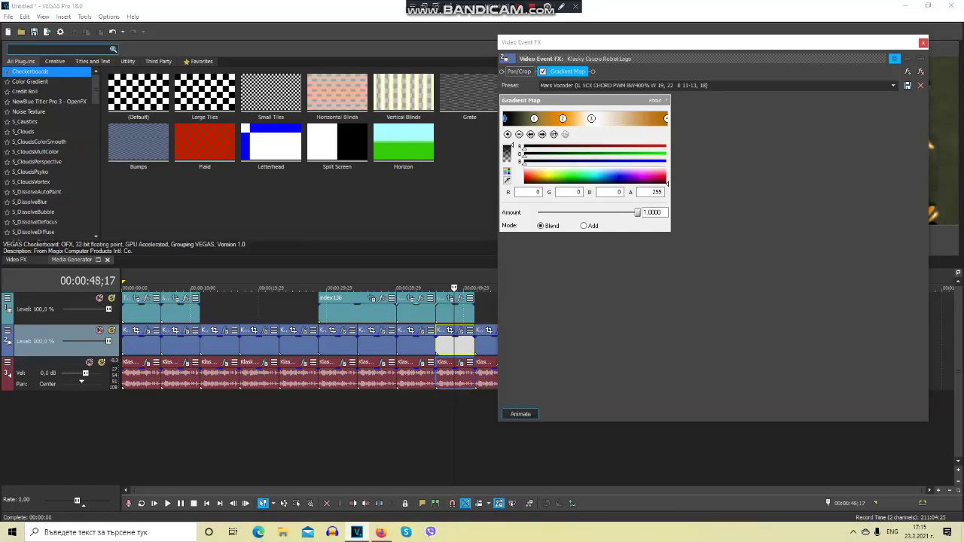
click(922, 43)
click(500, 344)
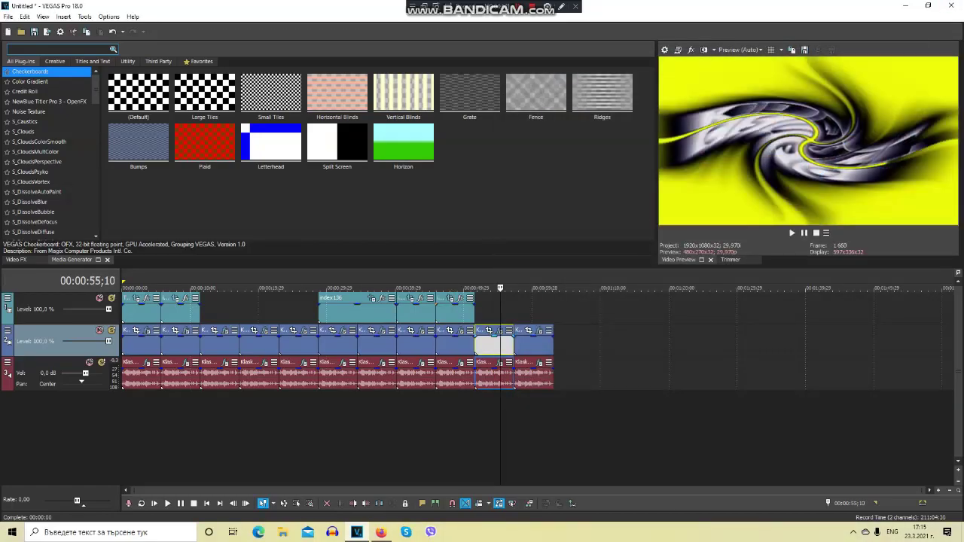
Step: Reopen the ninth clip's video effects and inspect the colours of its Gradient Map control points
click(454, 345)
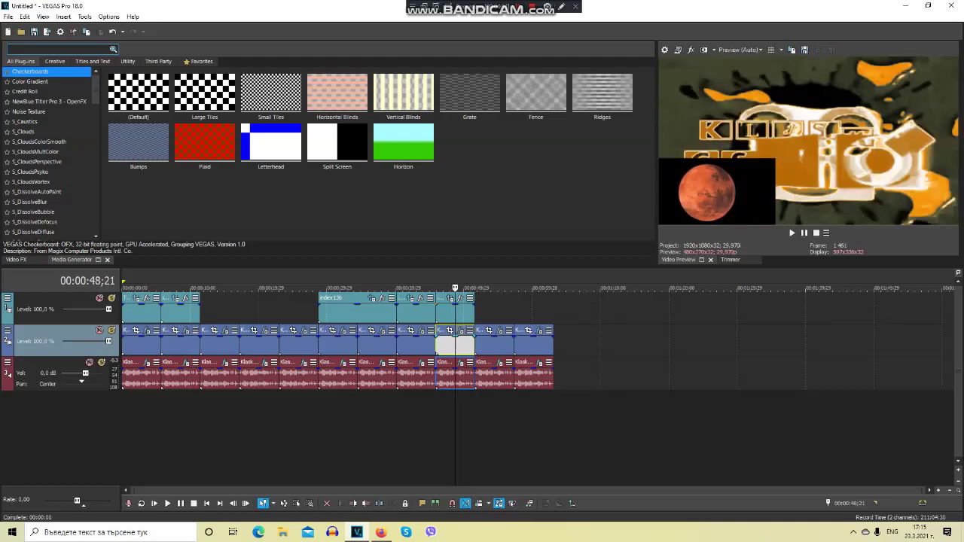
click(449, 330)
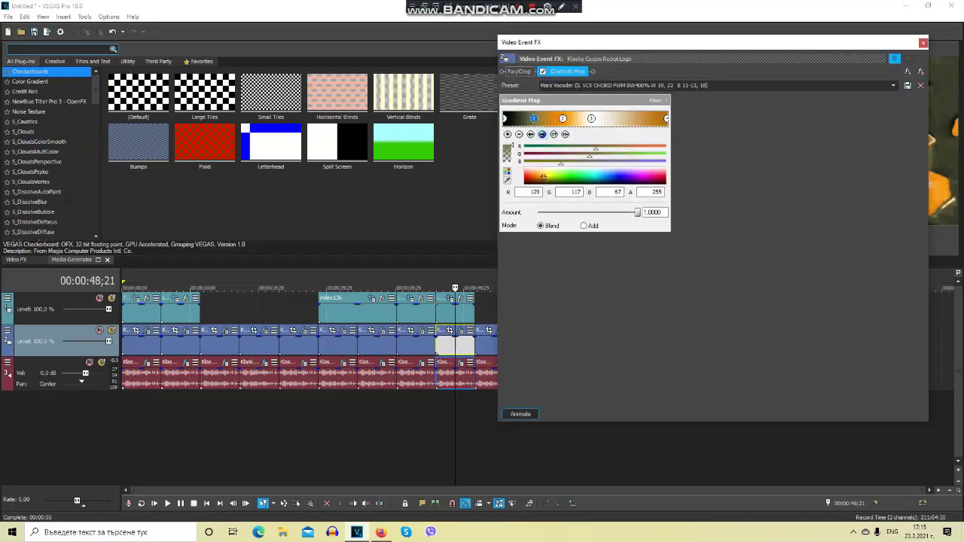
click(562, 119)
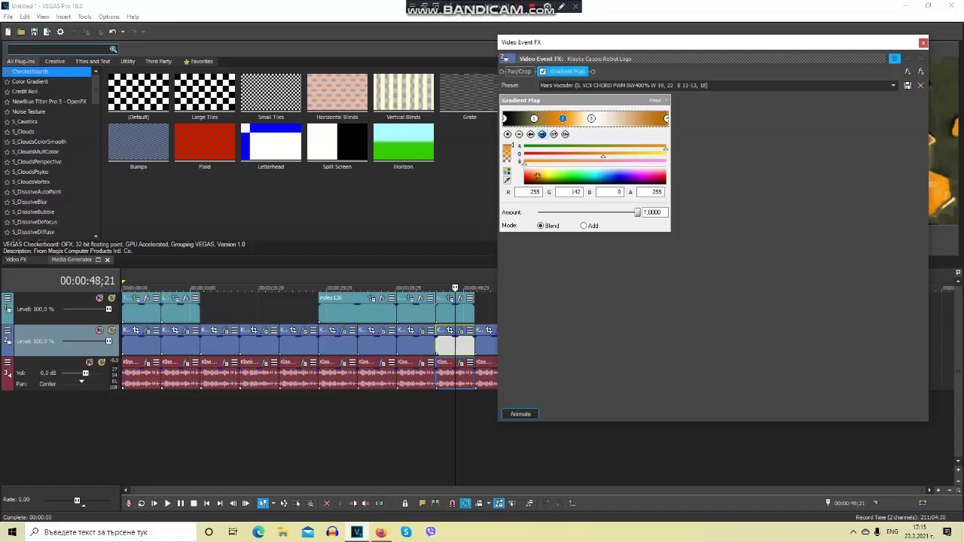
click(591, 119)
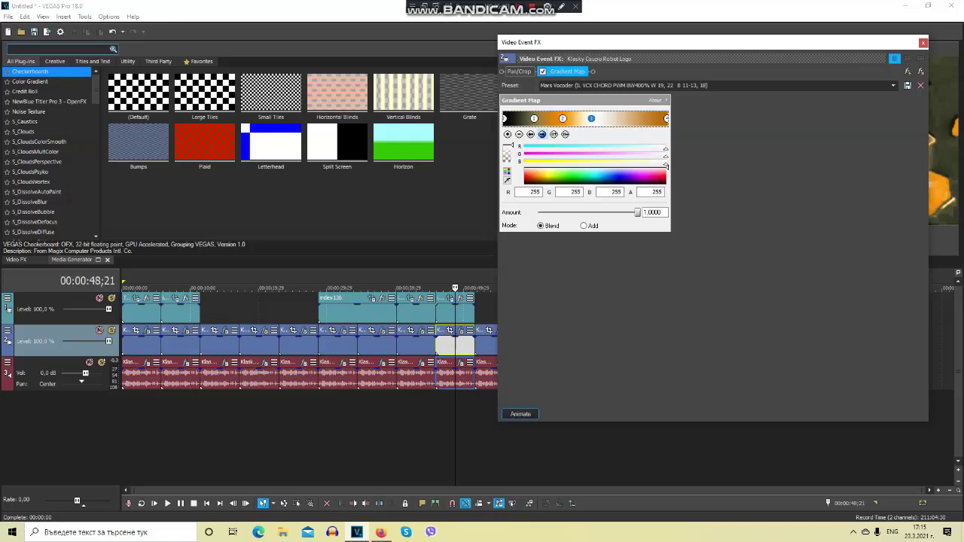
click(665, 118)
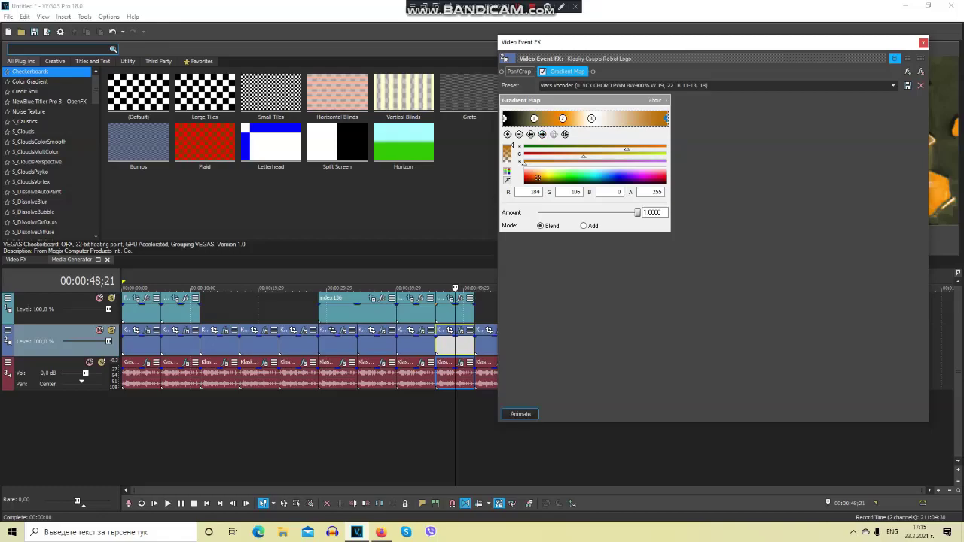
click(922, 42)
Step: Open the tenth clip's video effects and review its Light Rays, Gradient Map, HSL Adjust and Swirl settings
click(485, 343)
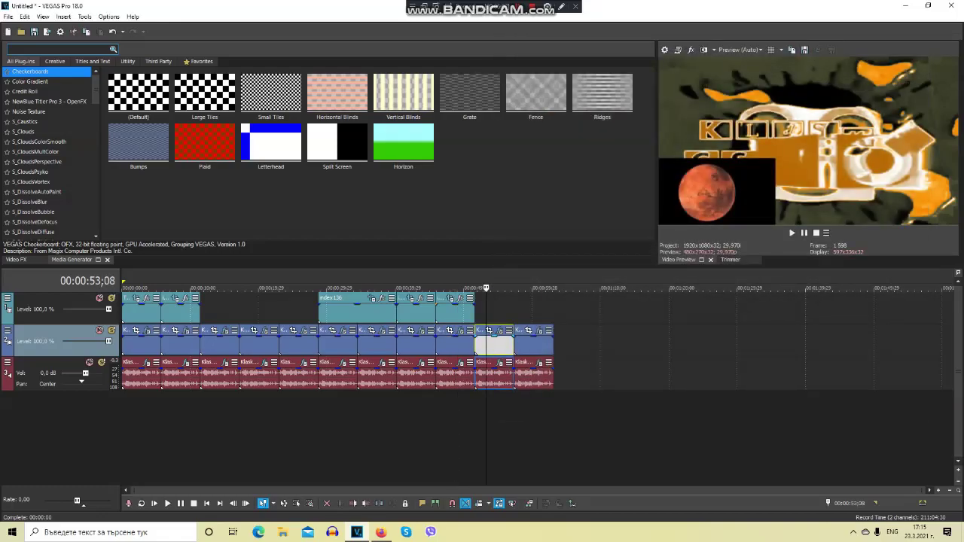
click(500, 331)
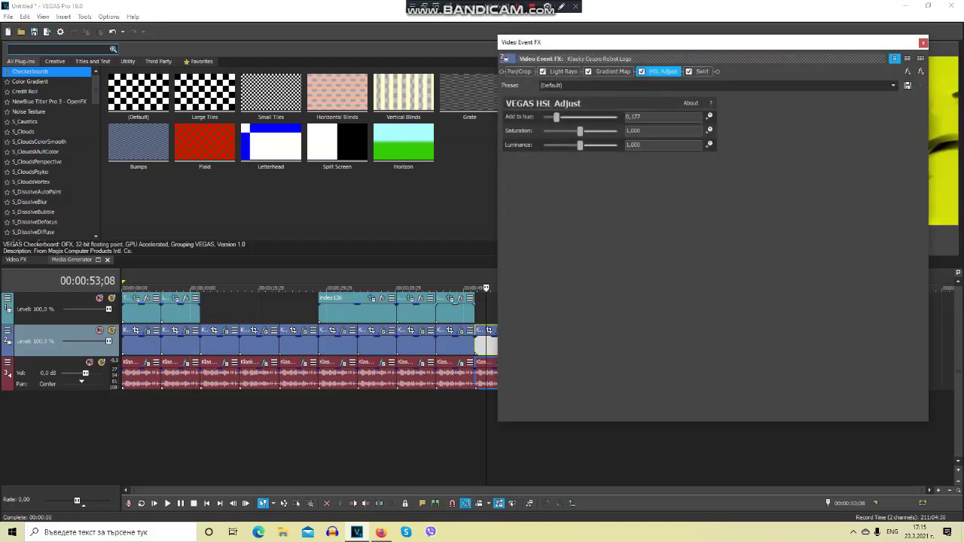
click(562, 70)
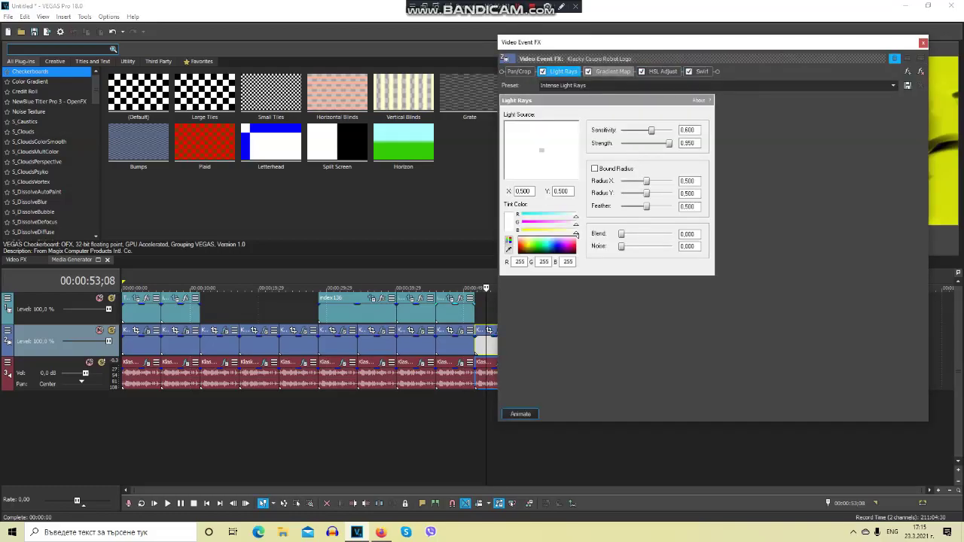
click(612, 71)
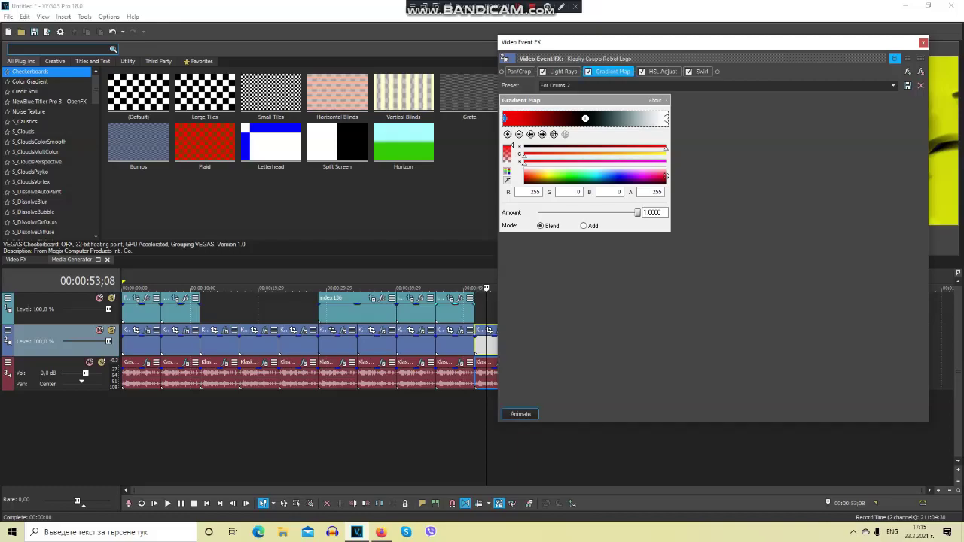
click(585, 119)
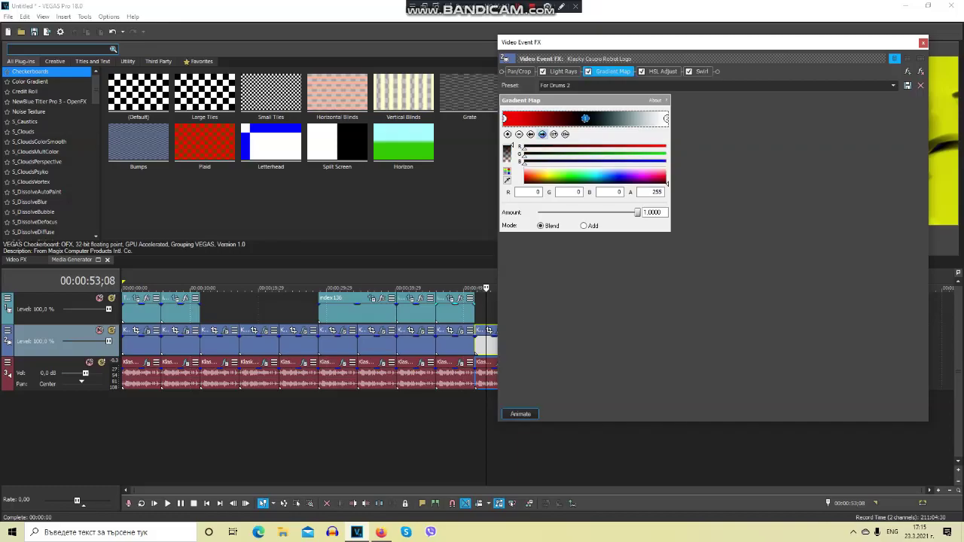
click(661, 71)
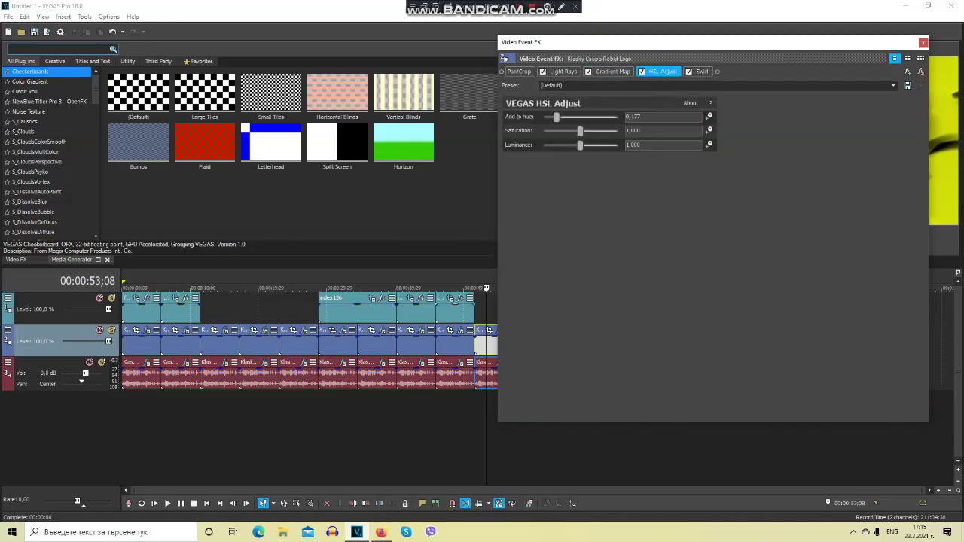
click(700, 70)
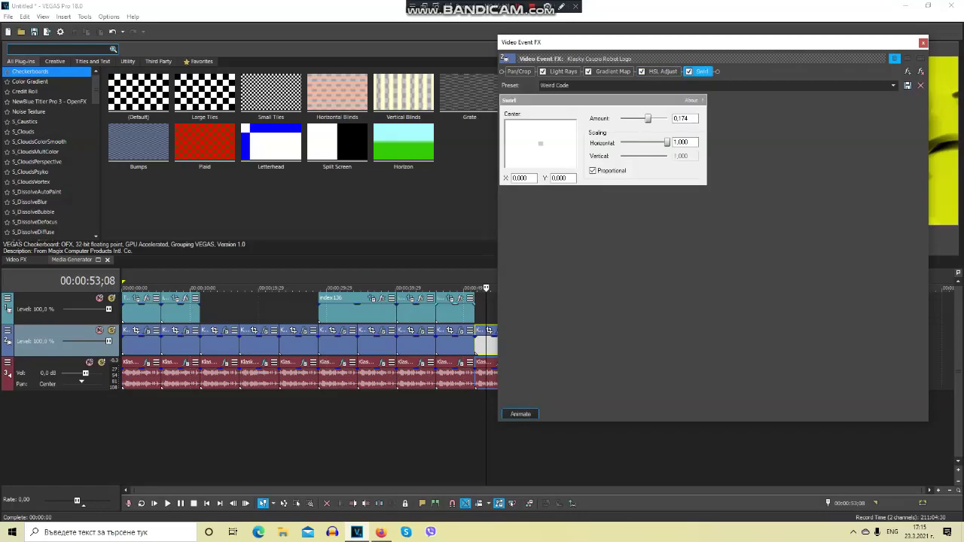
click(922, 42)
Step: Set the tenth clip's IL Vocodex to the For drums 2 preset with the Growling carrier and check its Vibrato graph
click(499, 362)
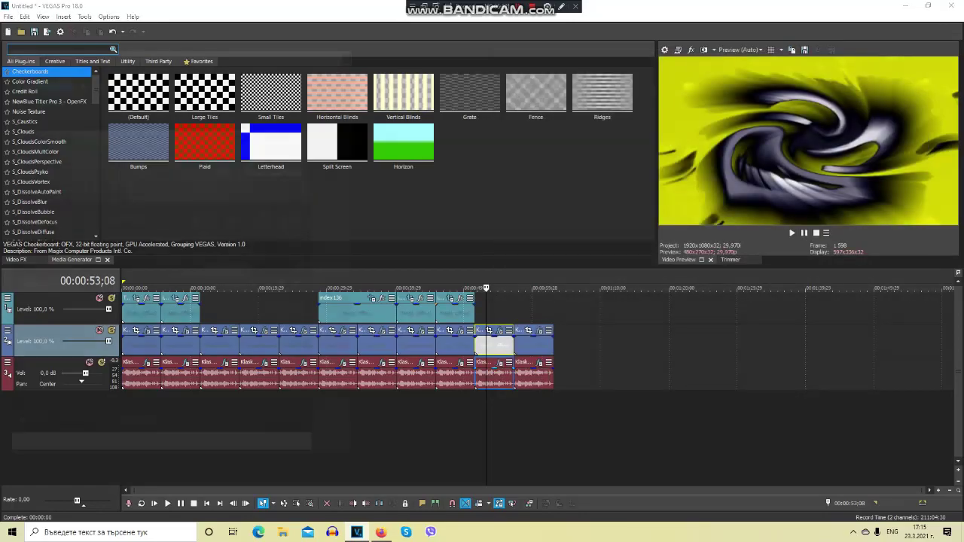
click(264, 122)
click(251, 236)
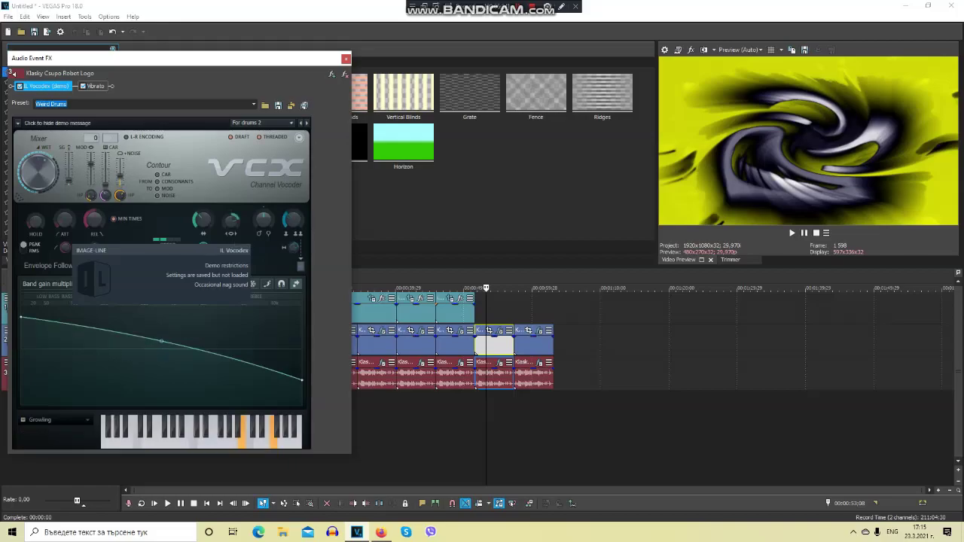
click(96, 86)
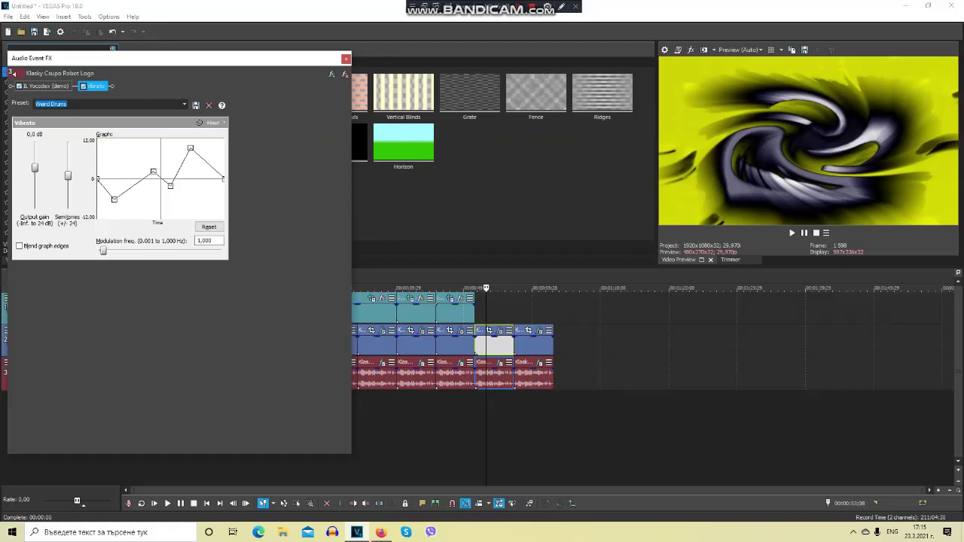
click(345, 59)
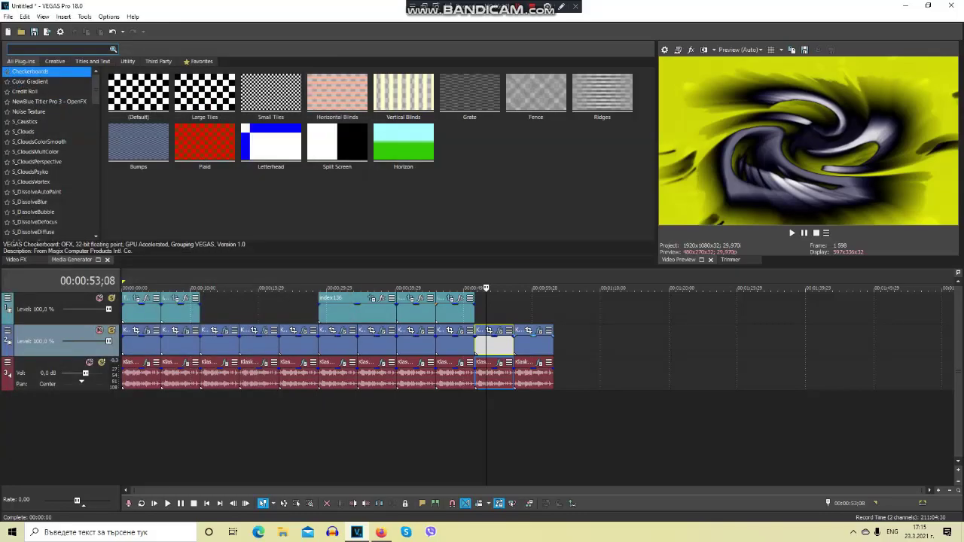
Step: Open the eleventh clip's video effects and review its Rays settings and the colours of its Gradient Map control points
click(525, 343)
click(539, 330)
click(556, 71)
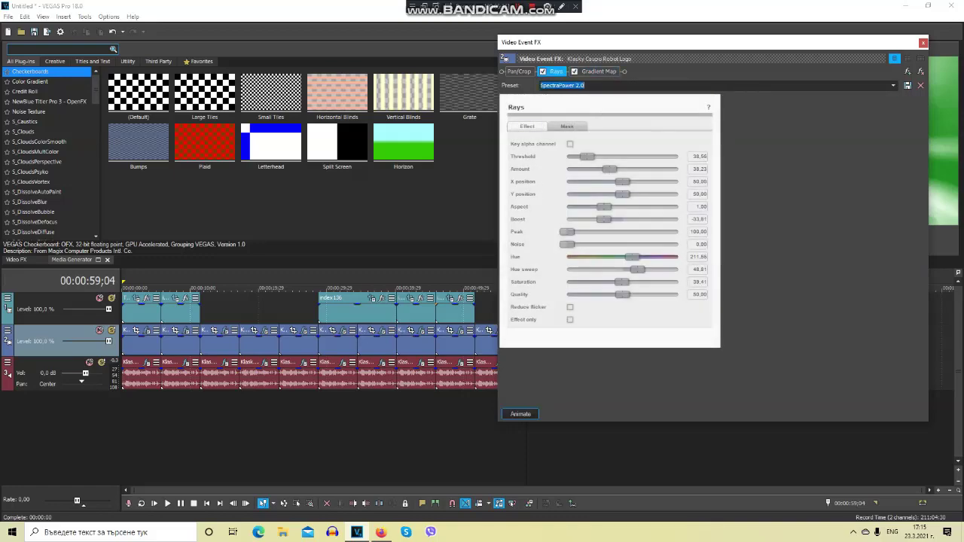
click(892, 86)
click(573, 114)
click(599, 71)
click(541, 134)
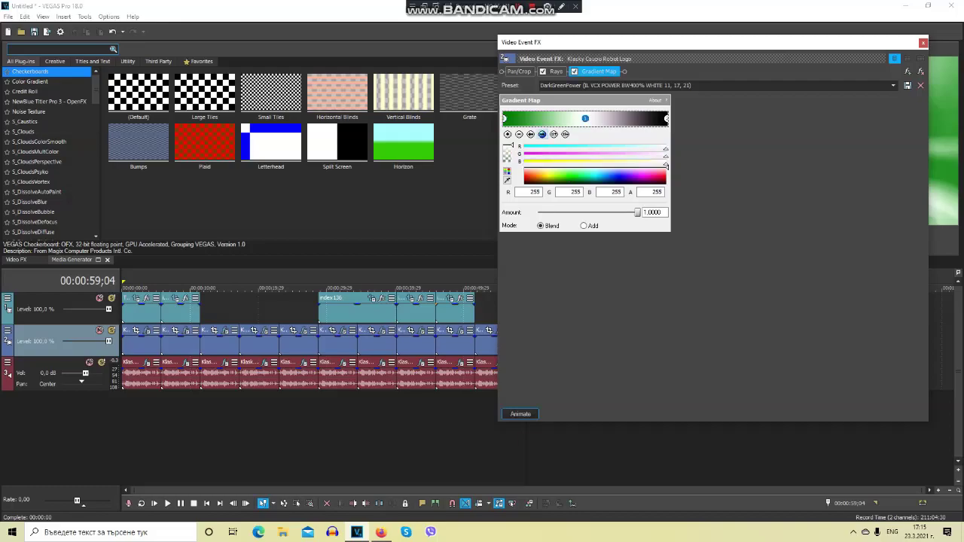
click(542, 134)
Step: Set the eleventh clip's IL Vocodex to the Power preset with the Power carrier and white keys 11, 17 and 21, and close its audio effects
drag(505, 42, 560, 45)
click(538, 363)
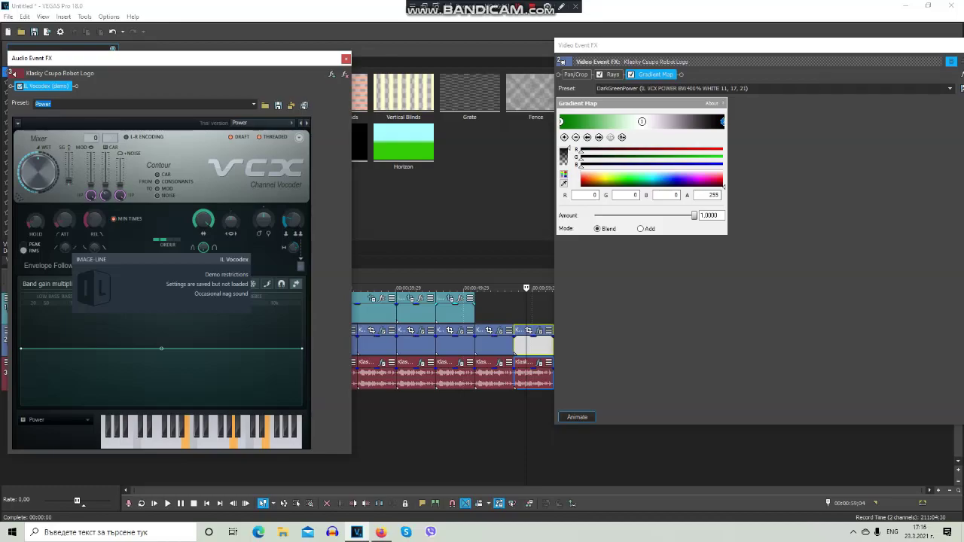
click(345, 59)
drag(640, 45, 550, 39)
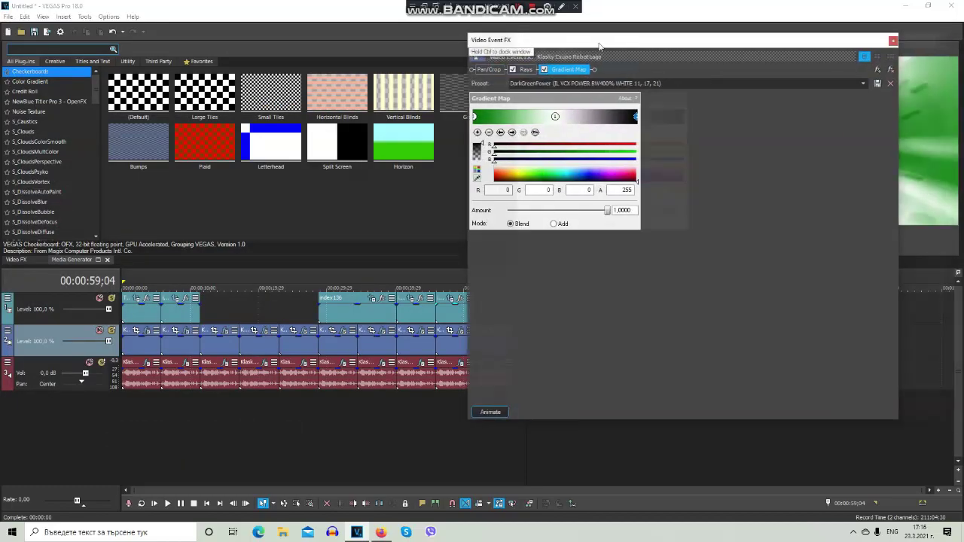